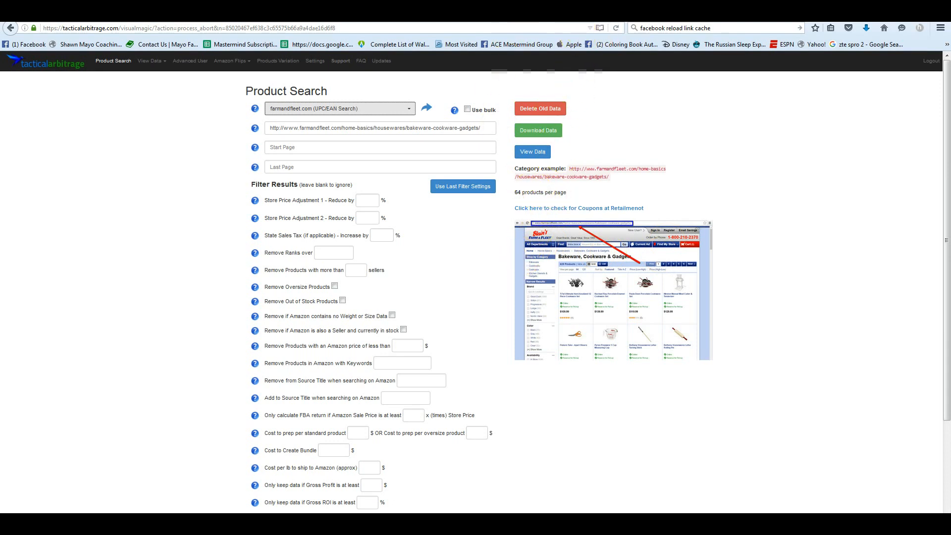
- On the Blain's Farm & Fleet site, sign up for the e-alerts with an e-mail address and dismiss the confirmation banner
click(570, 15)
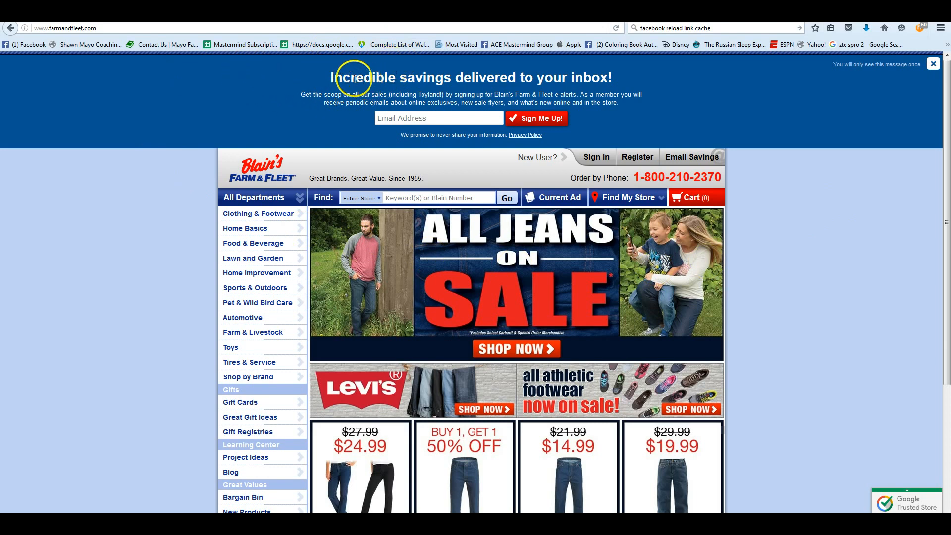
click(426, 113)
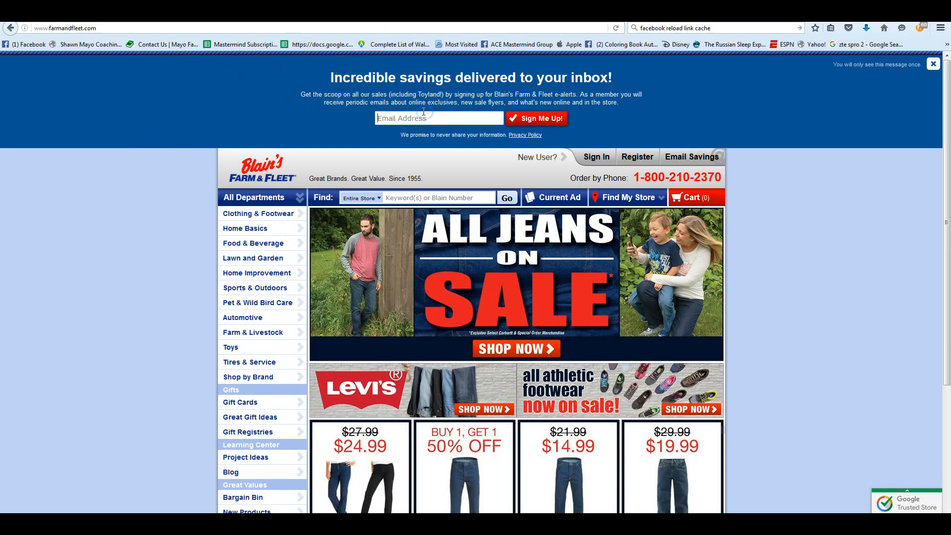
click(537, 120)
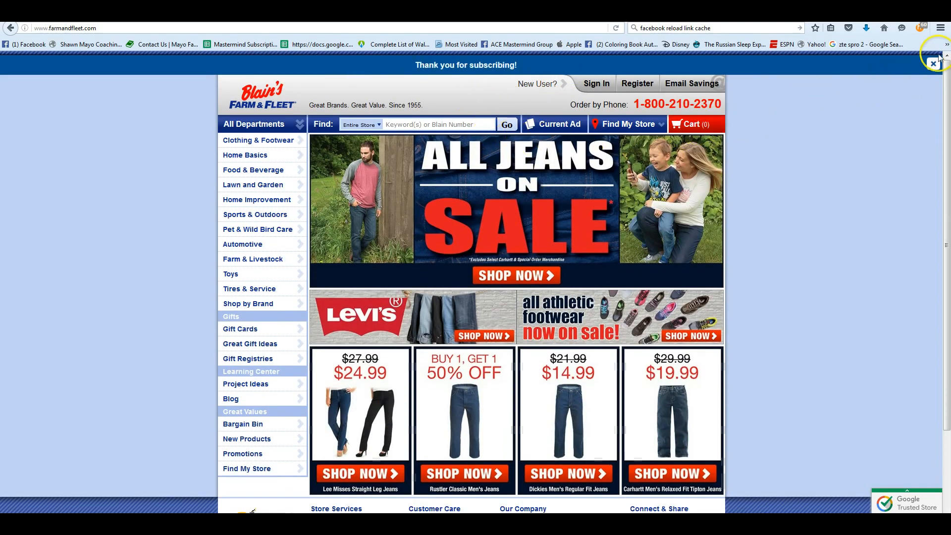
click(933, 63)
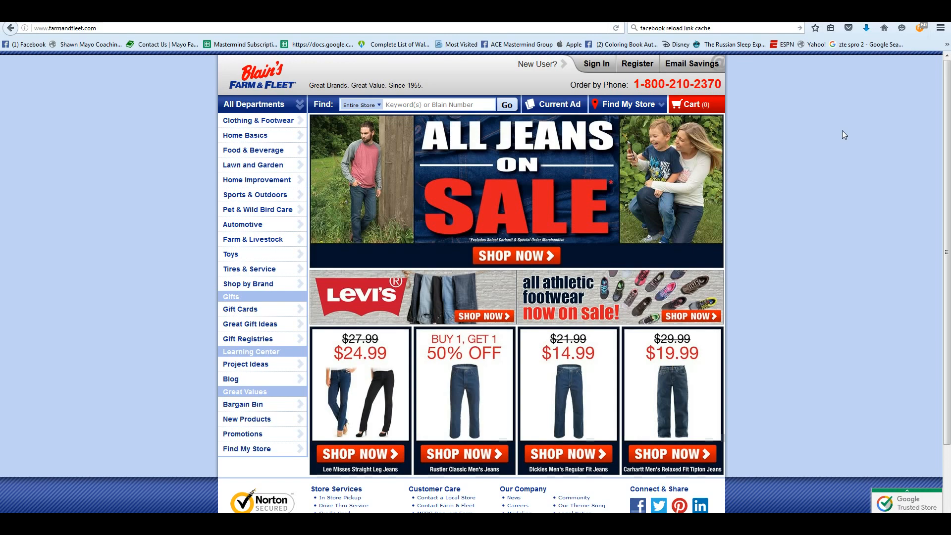
- Open the Learning Toys category under Toys, Yard Toys, and copy its page address
scroll(809, 263, down, 3)
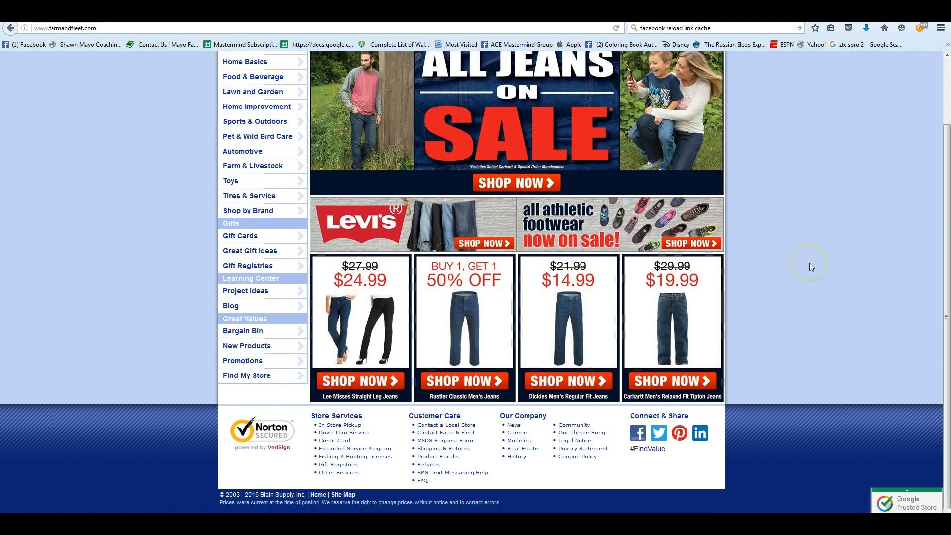
scroll(810, 263, up, 3)
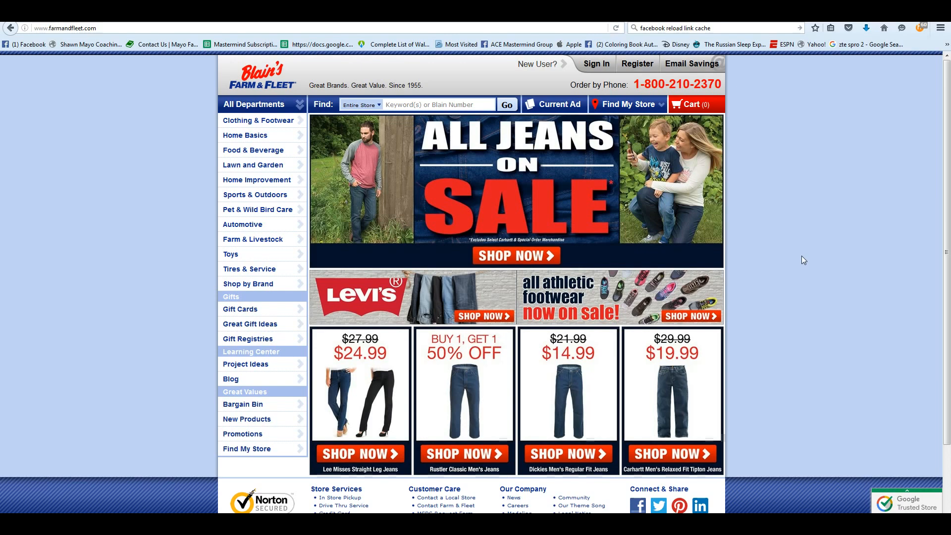
click(812, 407)
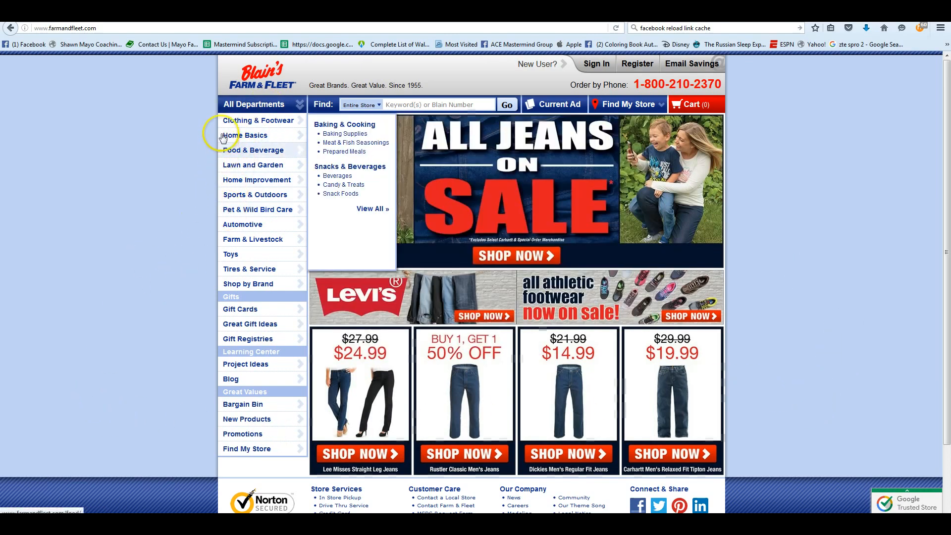
mouse_move(253, 199)
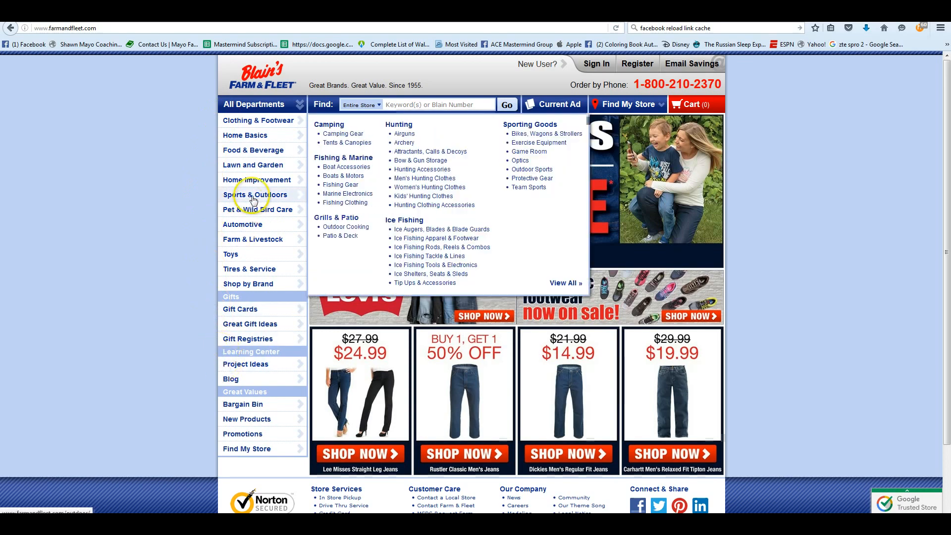
mouse_move(274, 253)
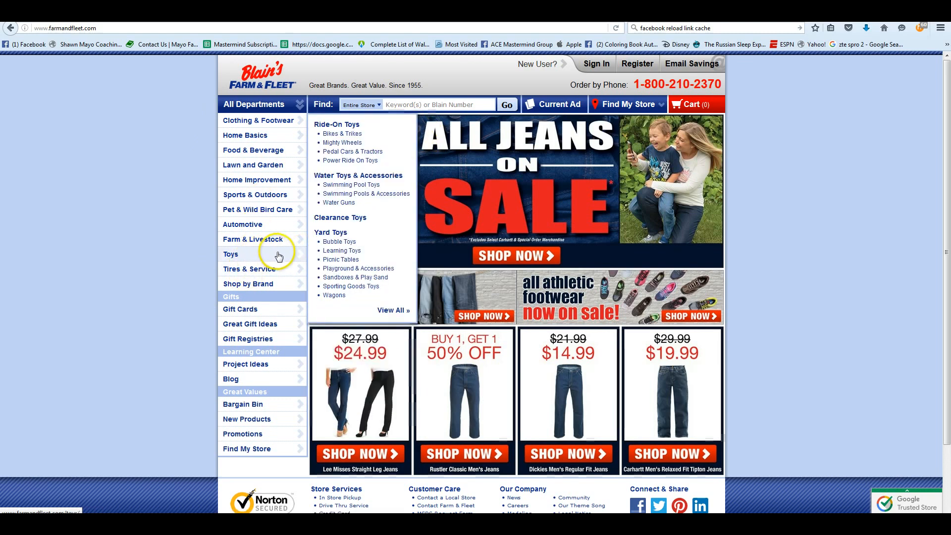
click(348, 254)
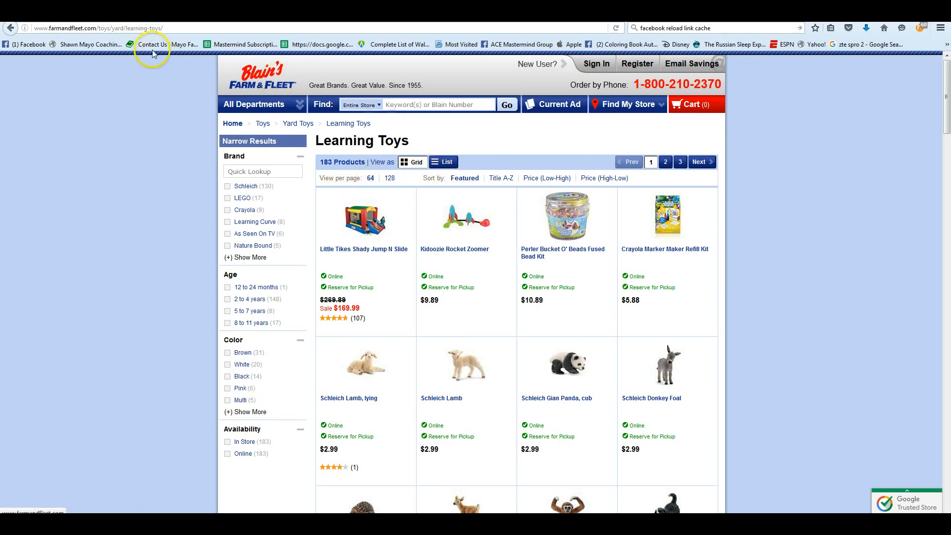
click(196, 31)
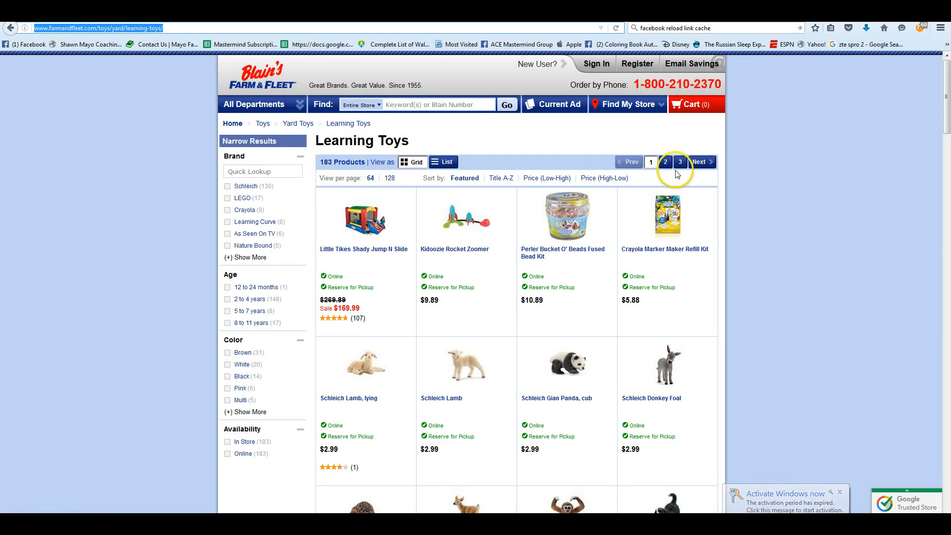
- In Tactical Arbitrage's Product Search, set start page 1 and last page 3, and replace the category URL with the copied Learning Toys address
click(426, 16)
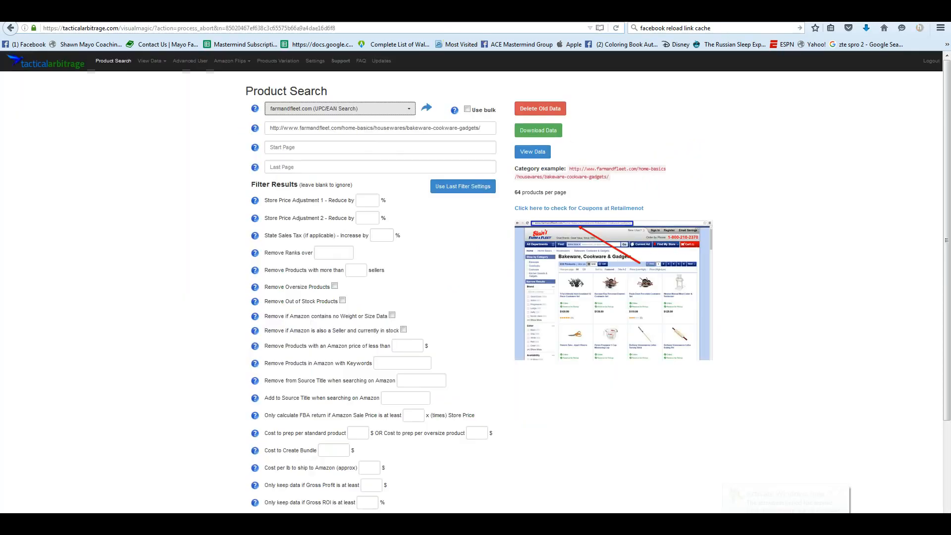
click(345, 146)
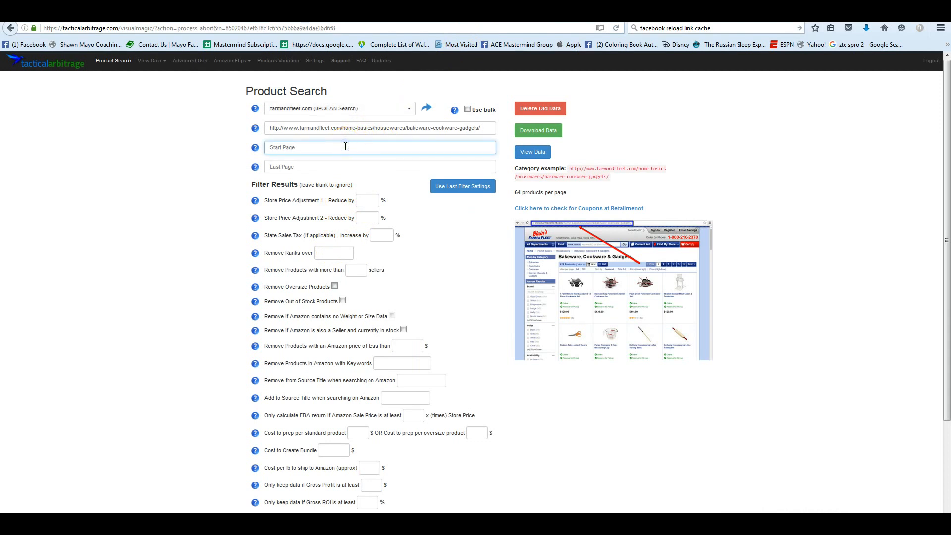
text(1)
click(339, 157)
click(315, 167)
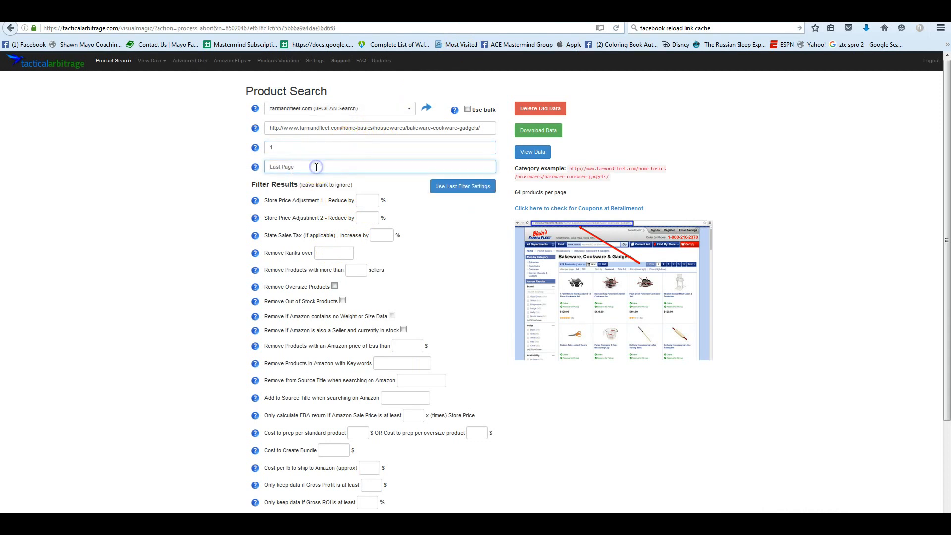
text(34)
key(BackSpace)
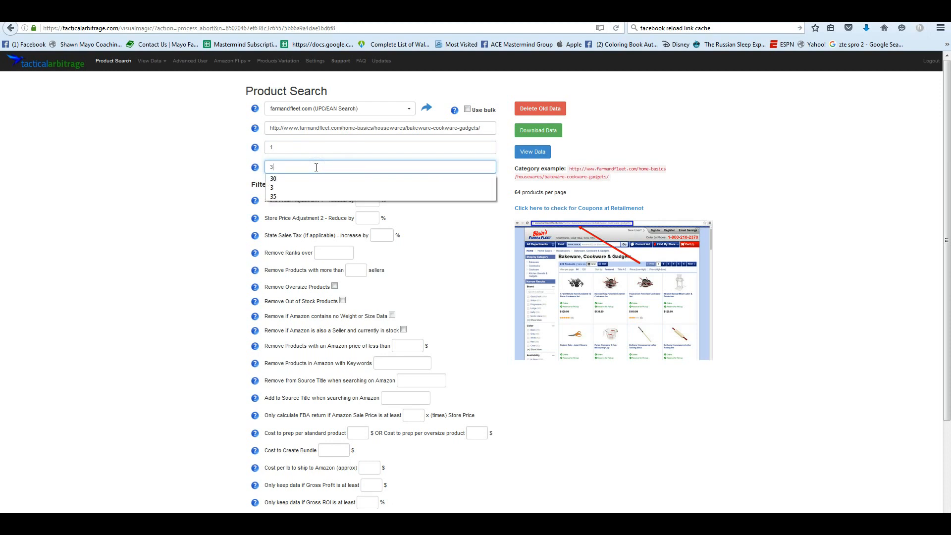
click(394, 128)
key(ctrl+a)
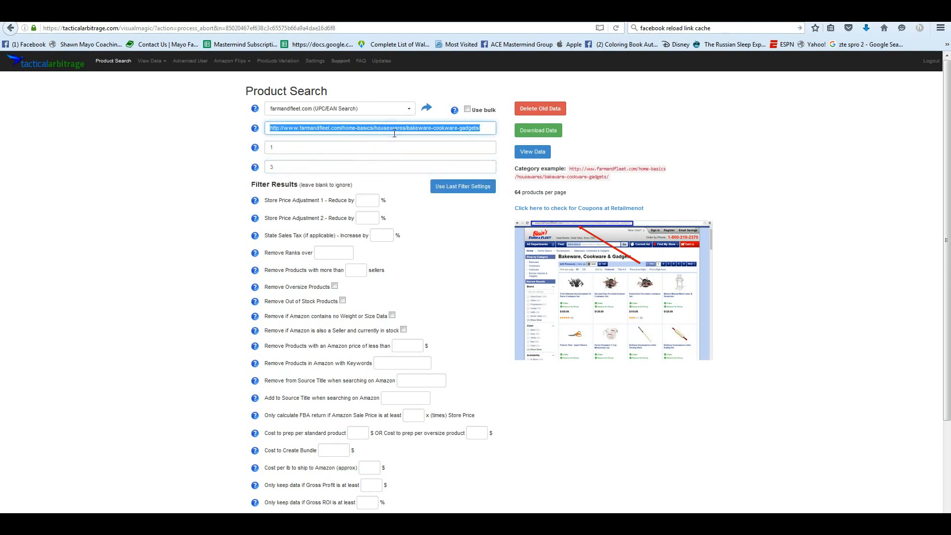
text(http://www.farmandfleet.com/toys/yard/learning-toys/)
- Apply the last used filter settings and submit the product search
click(463, 191)
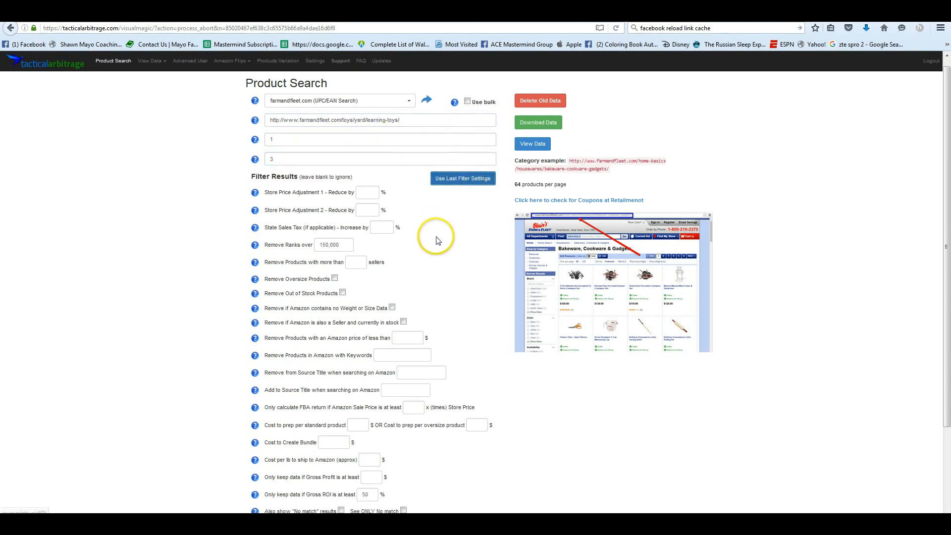
scroll(435, 238, down, 3)
click(263, 458)
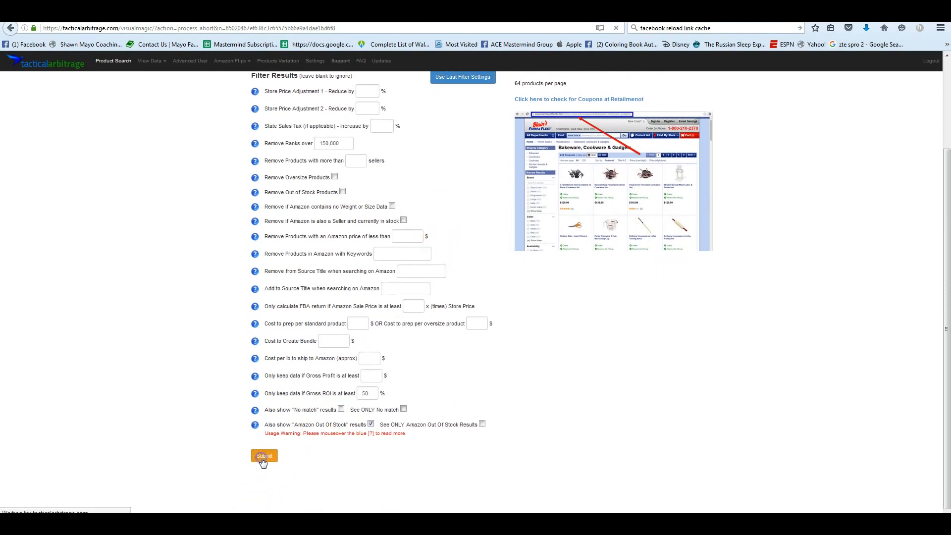
- Abort the running Learning Toys scan and confirm the cancellation
click(542, 275)
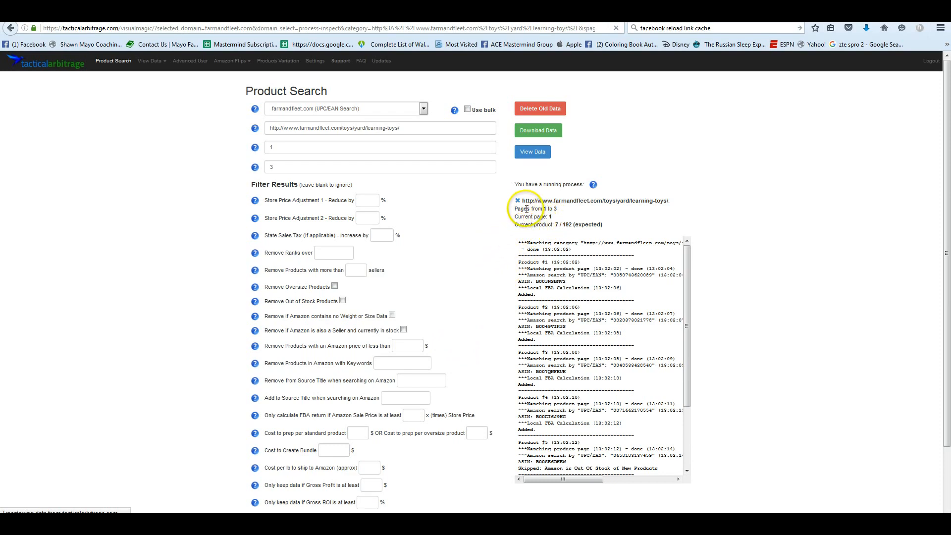
click(518, 202)
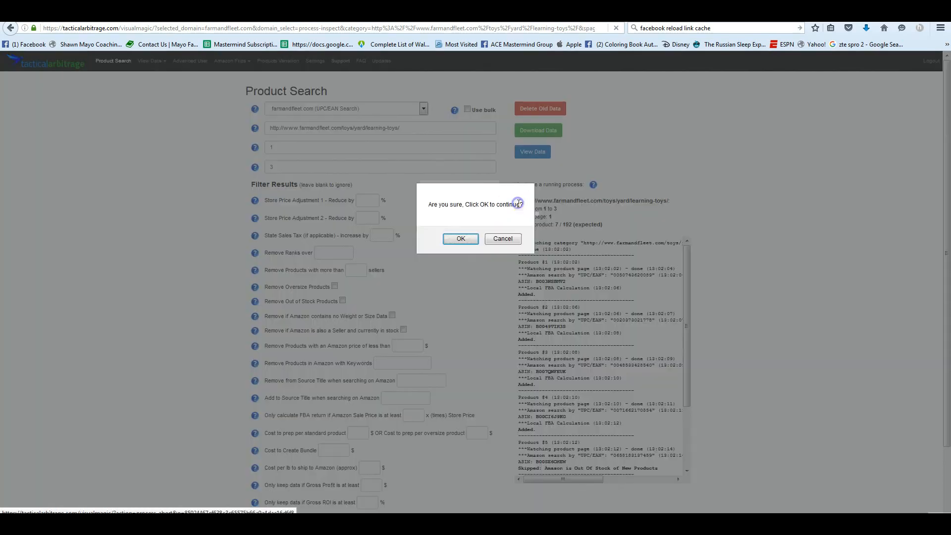
click(456, 238)
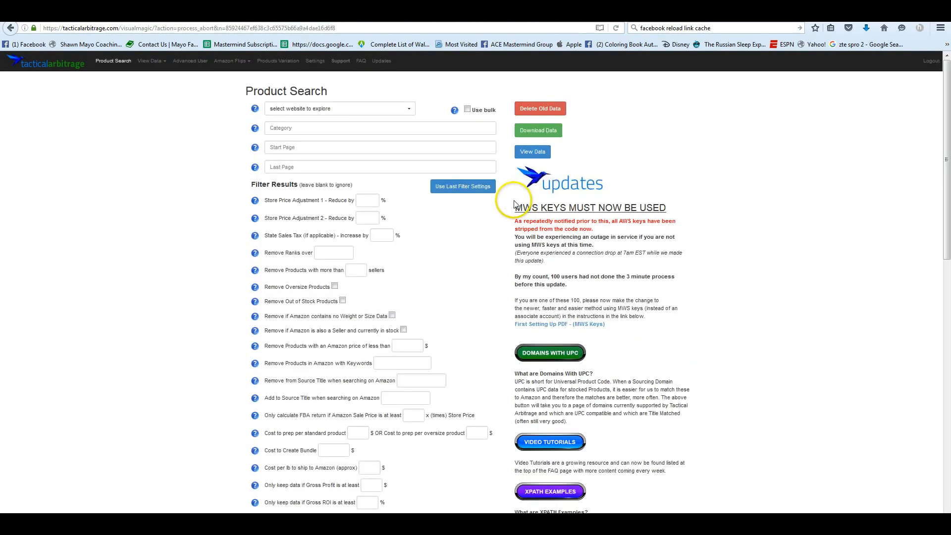
- Select farmandfleet.com (UPC/EAN Search) as the website to explore
click(394, 115)
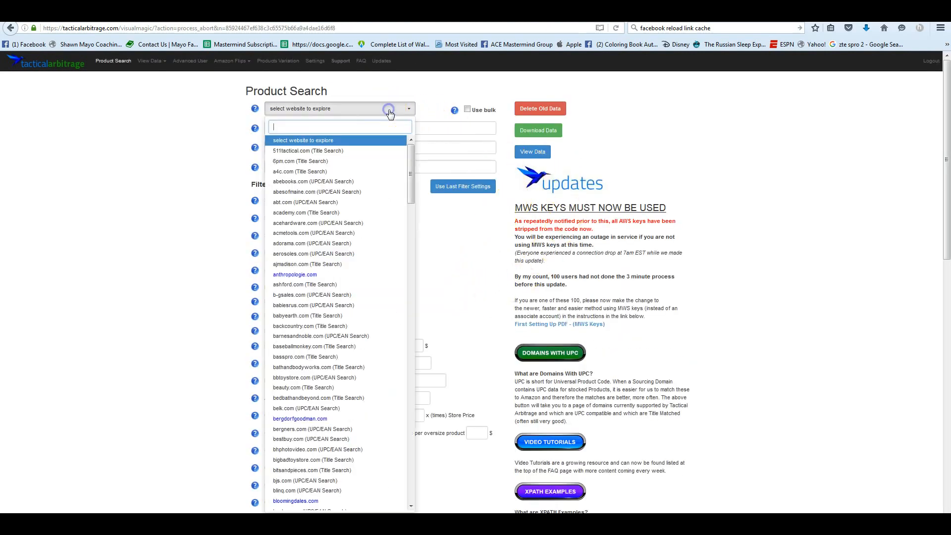
text(far)
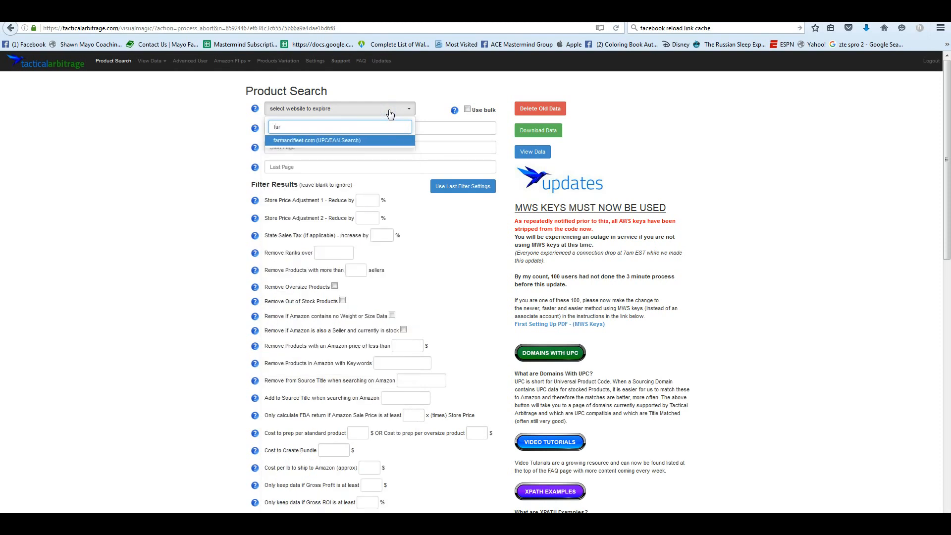
key(Return)
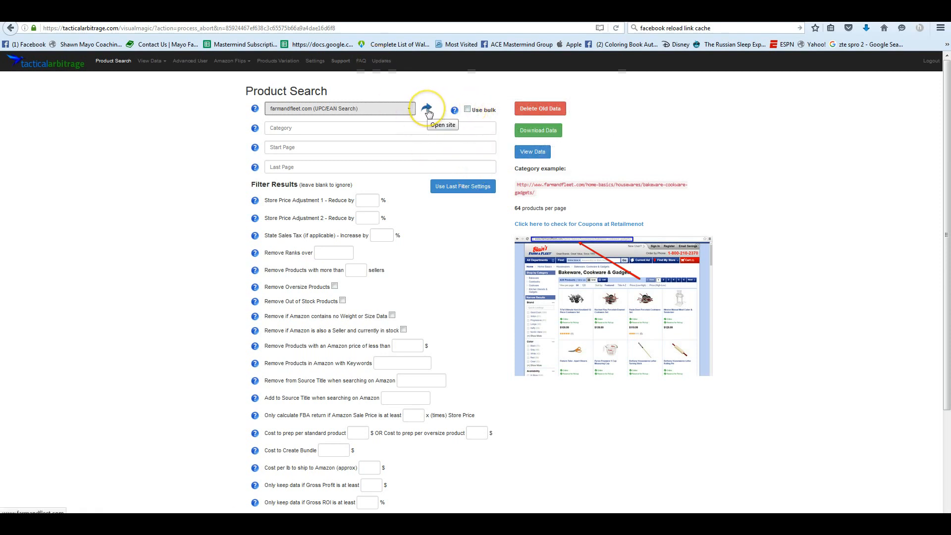
- Enable bulk mode, open the new file upload dialog, and download the single-domain example file to open in Excel
click(468, 109)
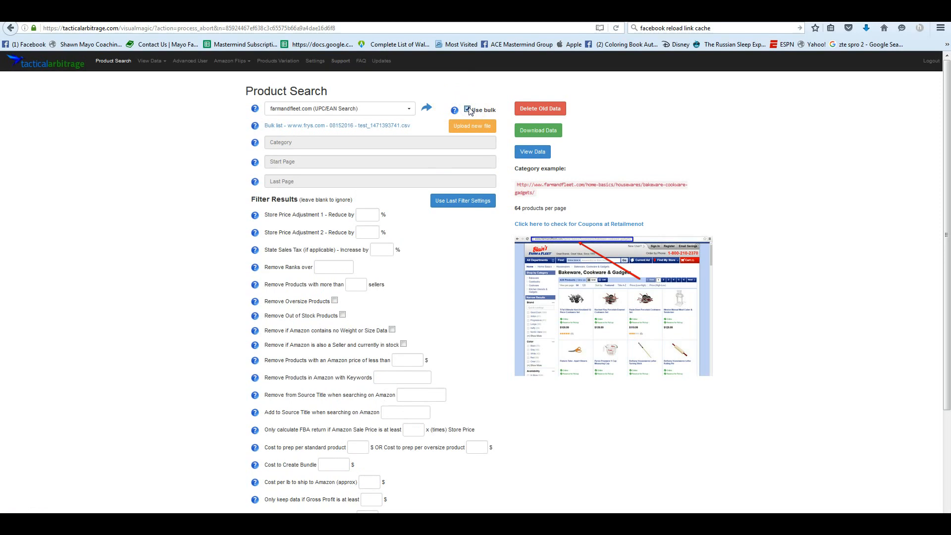
click(472, 125)
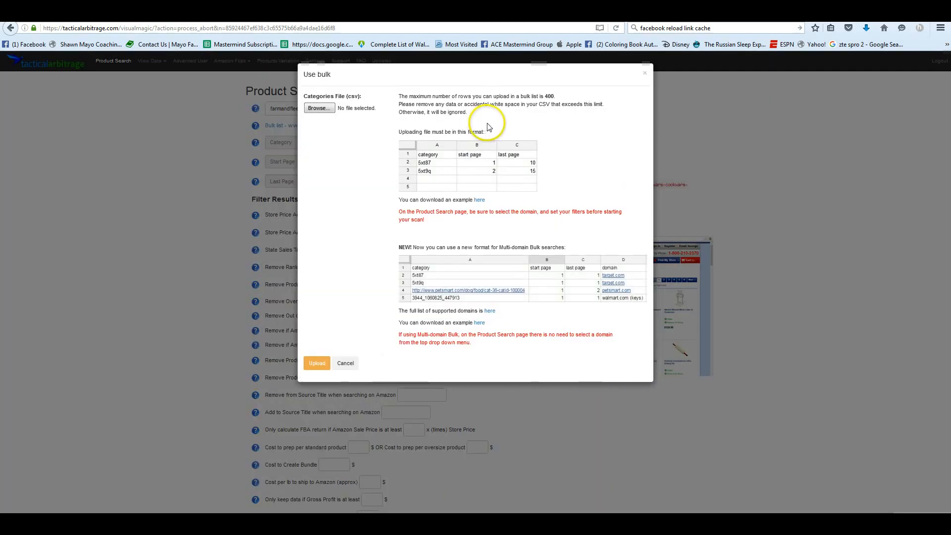
click(479, 201)
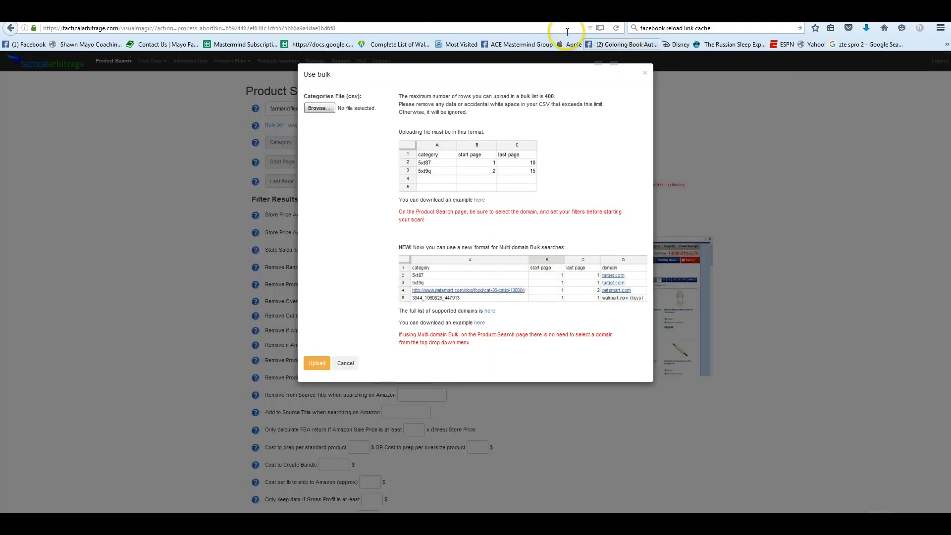
click(181, 326)
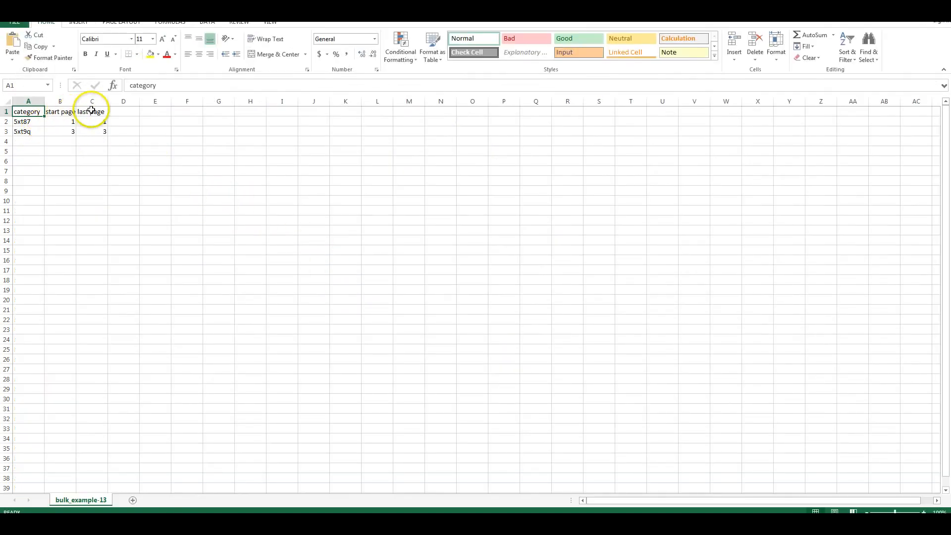
- Replace the category in A2 with the copied Learning Toys URL and set the last page in C2 to 3
click(26, 121)
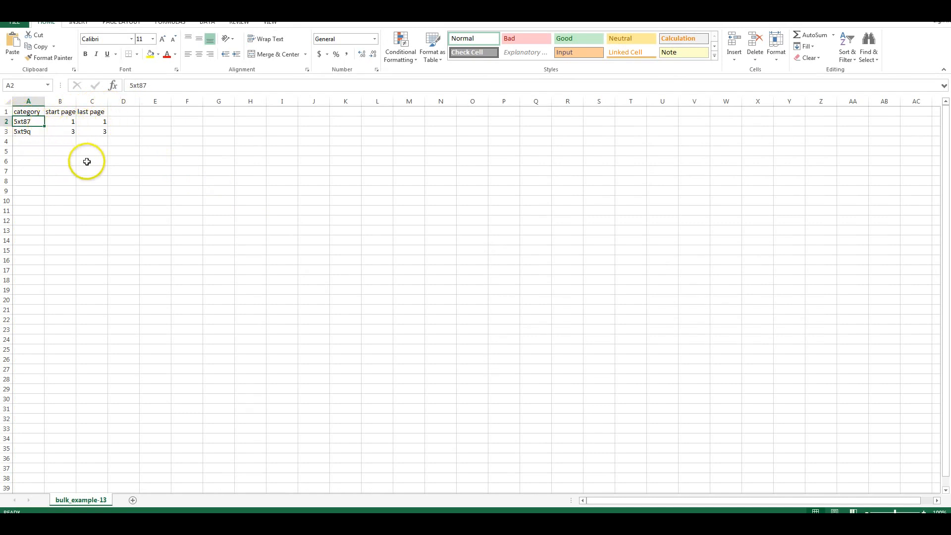
key(ctrl+v)
key(Right)
key(Right)
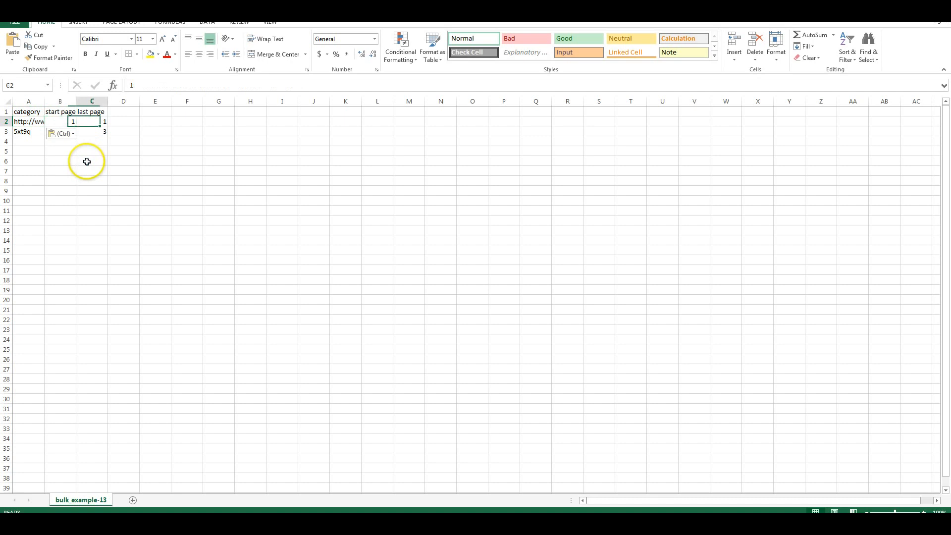
text(3)
key(Return)
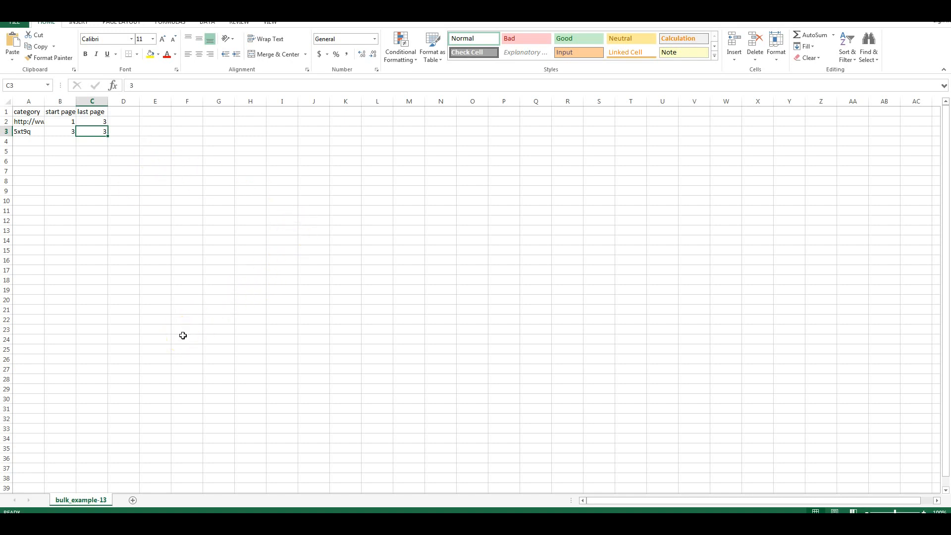
- Replace the category in A3 with the copied URL and set the start page in B3 to 1
click(30, 131)
text(http://www.farmandfleet.com/toys/yard/learning-toys/)
key(Right)
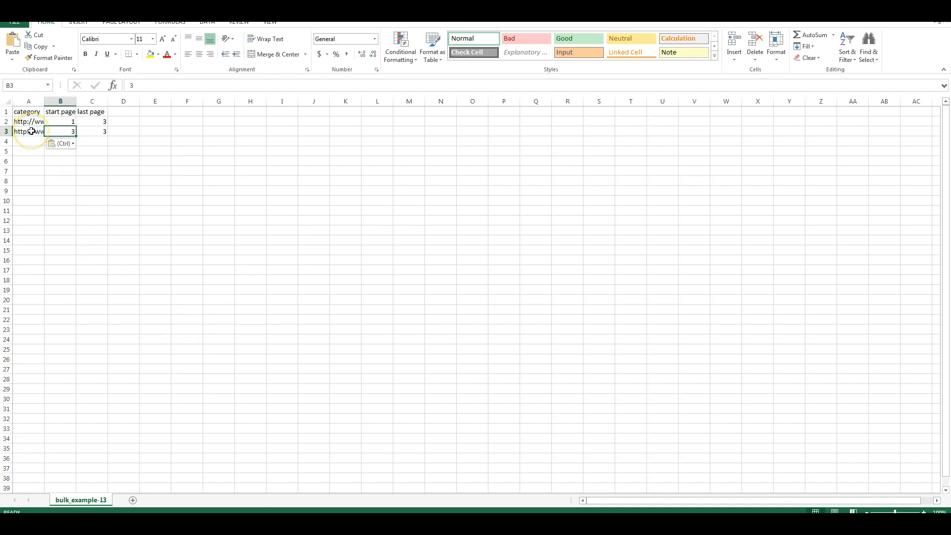
text(1)
key(Return)
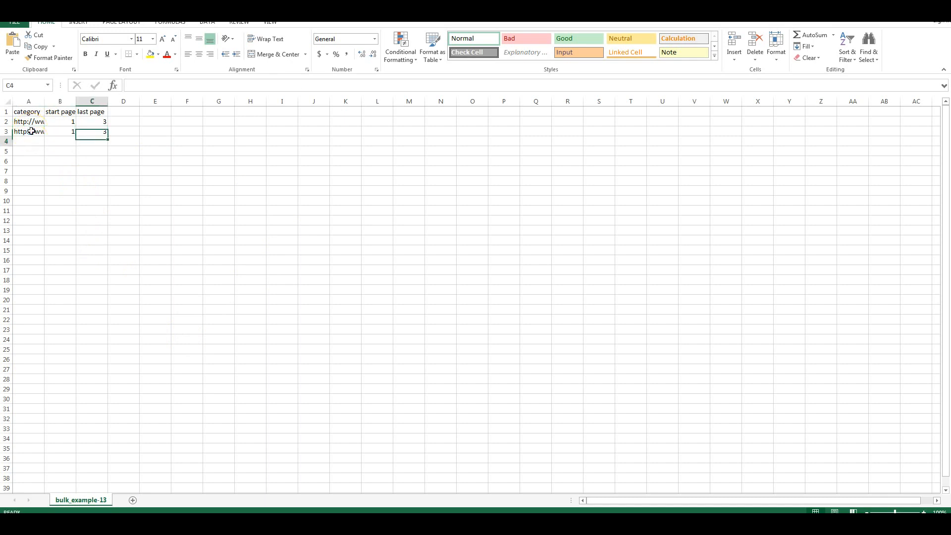
key(Down)
key(Down)
key(Left)
key(Up)
key(Up)
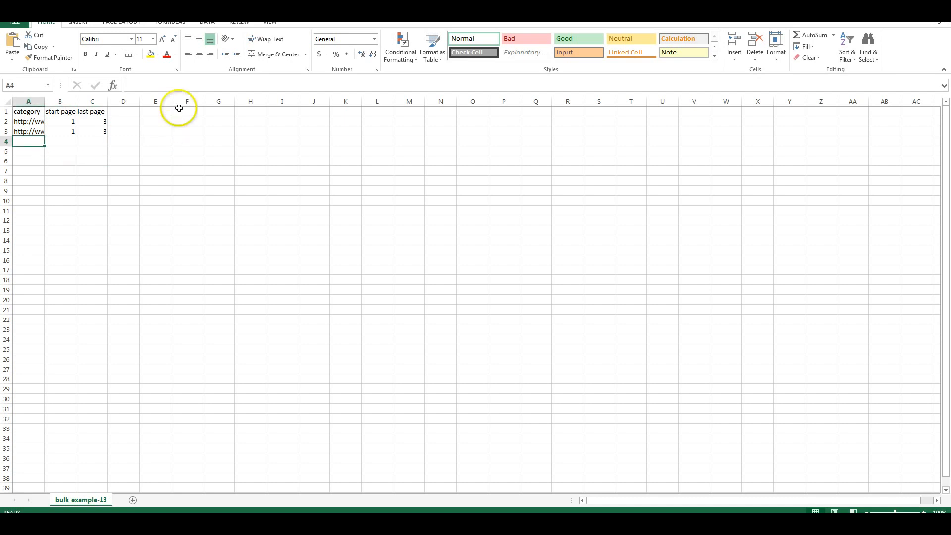
- Start saving the workbook into the gumroad folder, with CSV (Comma delimited) as the file type
click(13, 24)
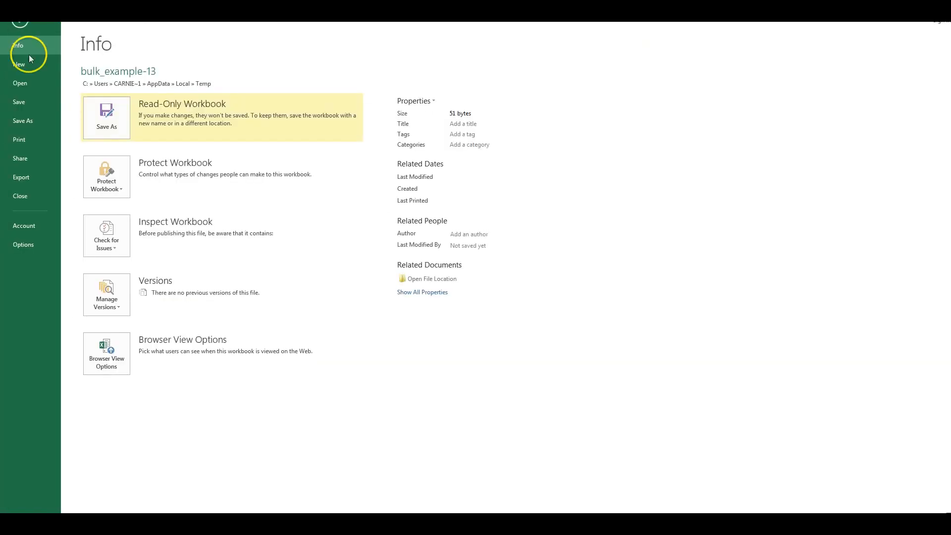
click(23, 122)
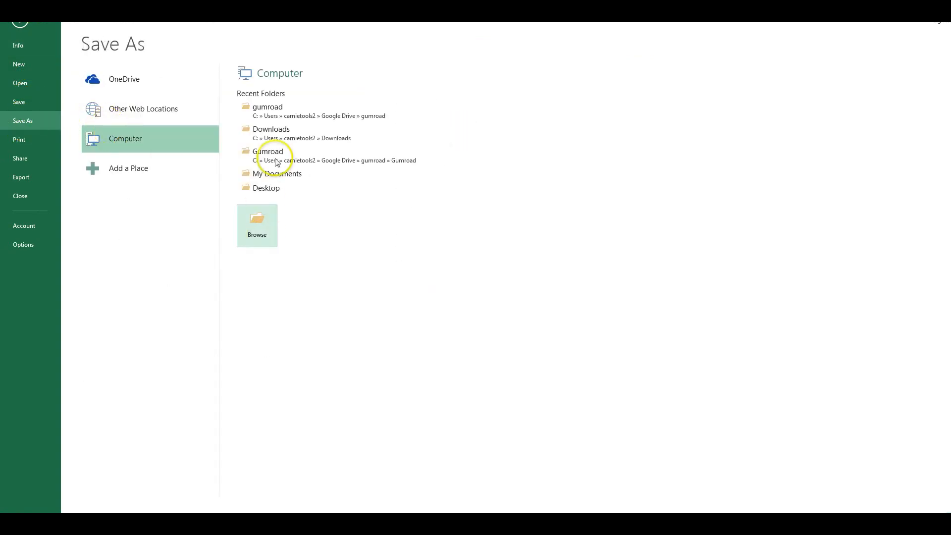
click(278, 112)
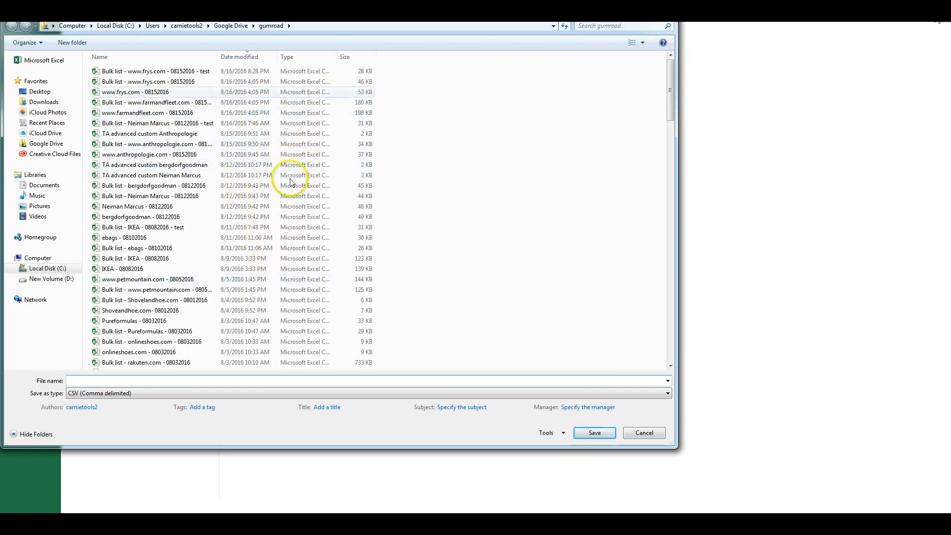
click(183, 392)
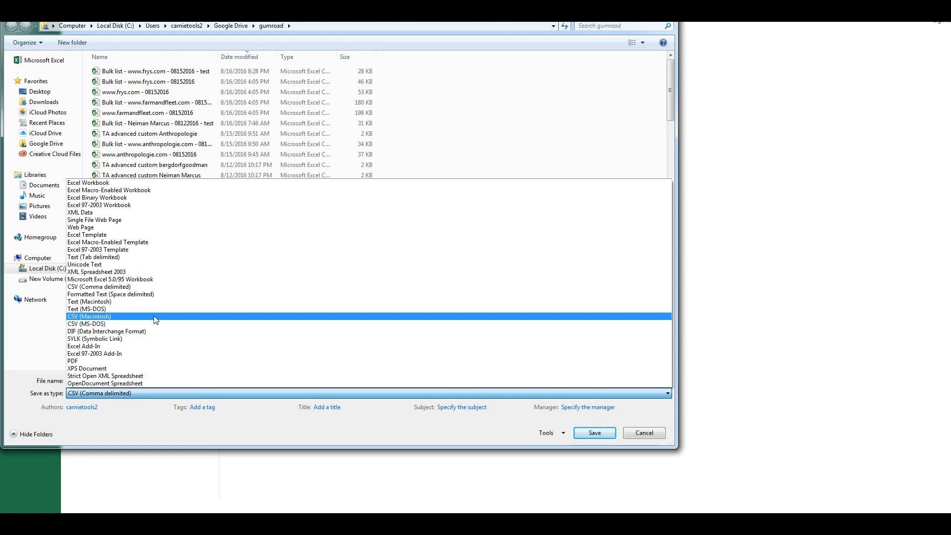
click(150, 287)
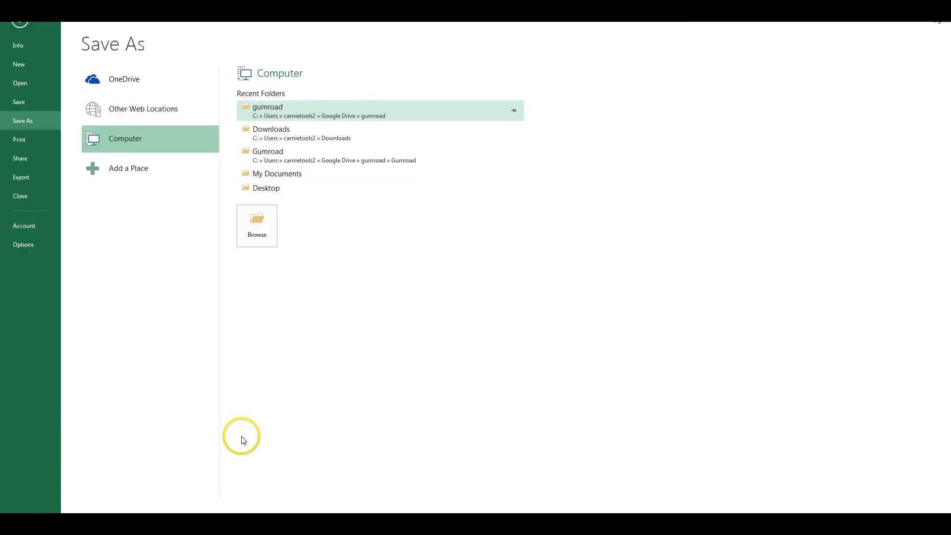
click(291, 113)
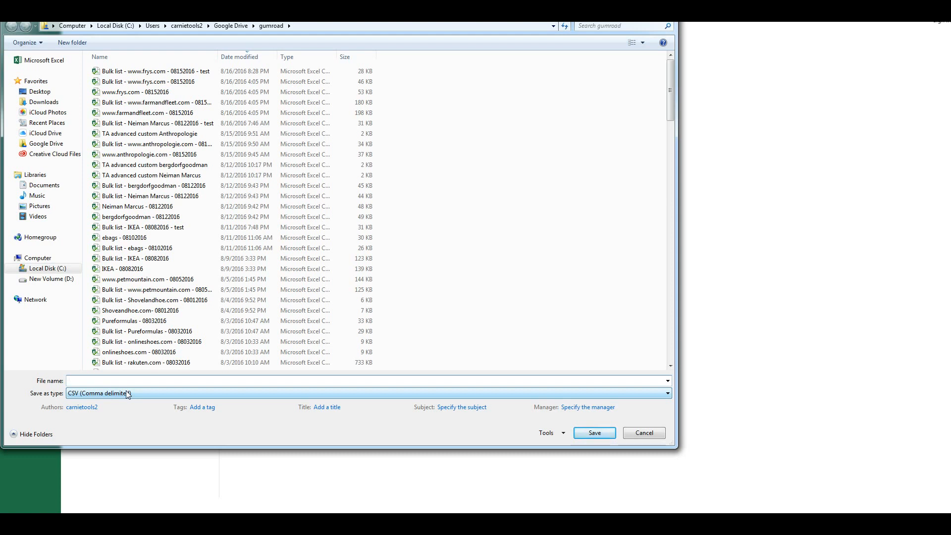
click(51, 484)
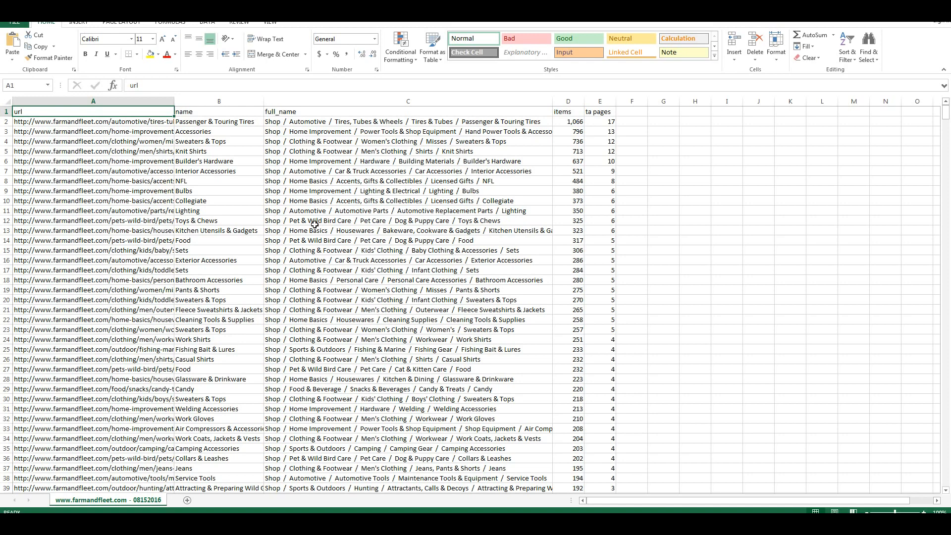
key(ctrl+End)
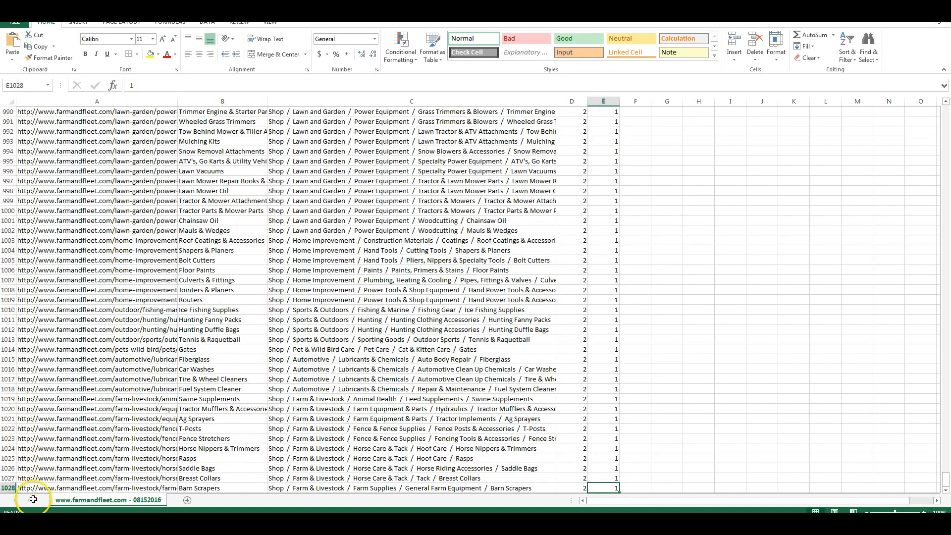
scroll(31, 490, down, 1)
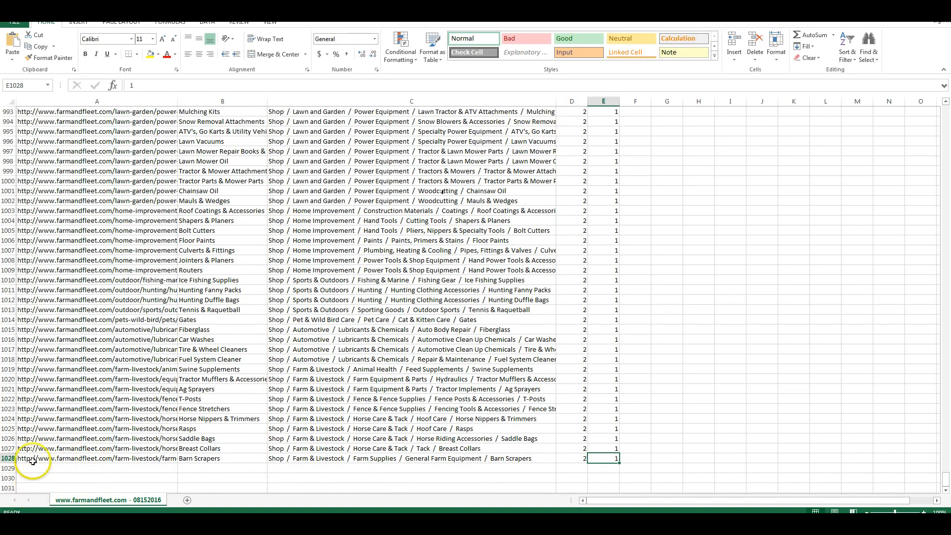
scroll(95, 389, up, 4)
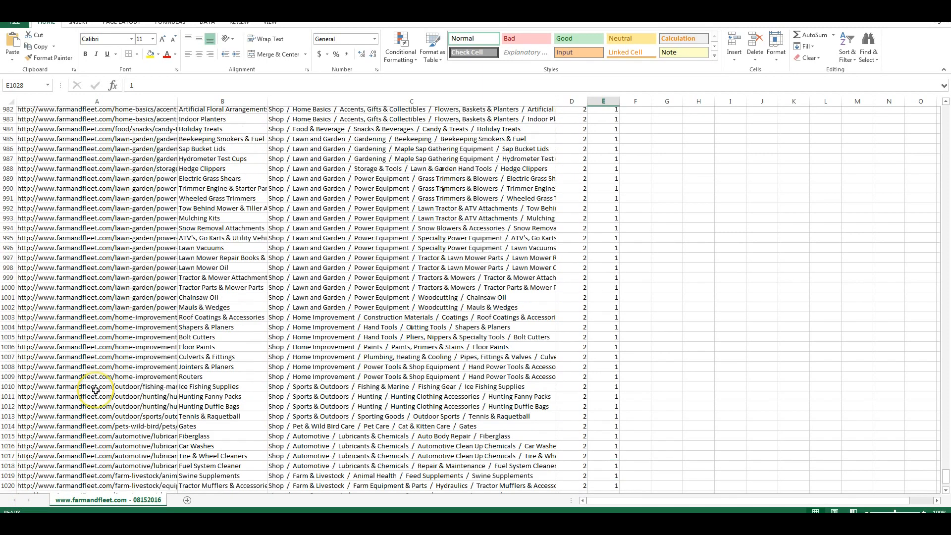
scroll(95, 389, up, 3)
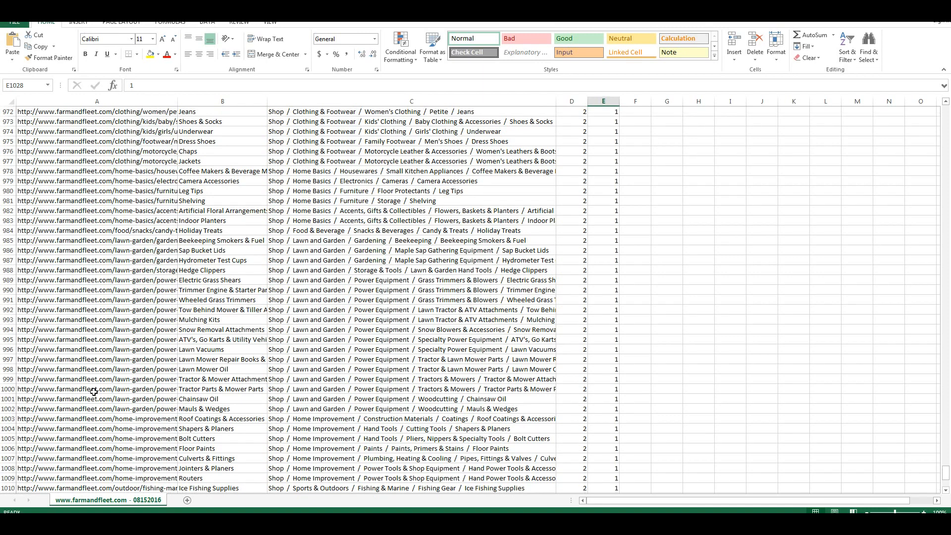
key(ctrl+Home)
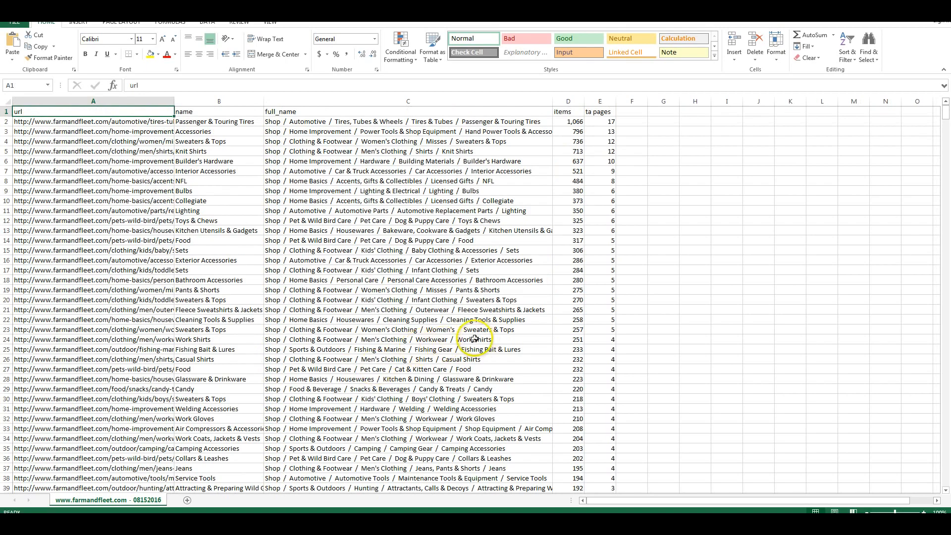
scroll(351, 396, down, 4)
scroll(351, 396, down, 1)
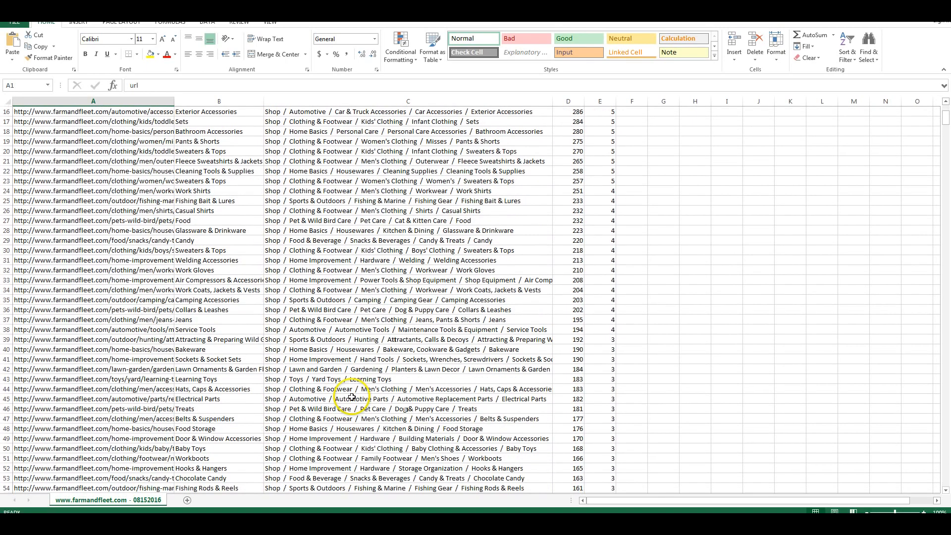
key(ctrl+End)
scroll(458, 225, up, 20)
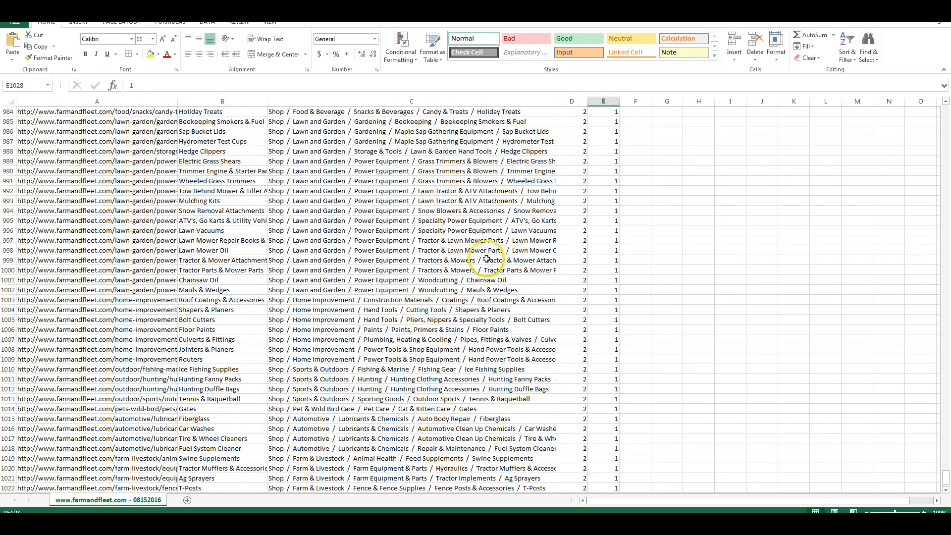
scroll(464, 281, up, 20)
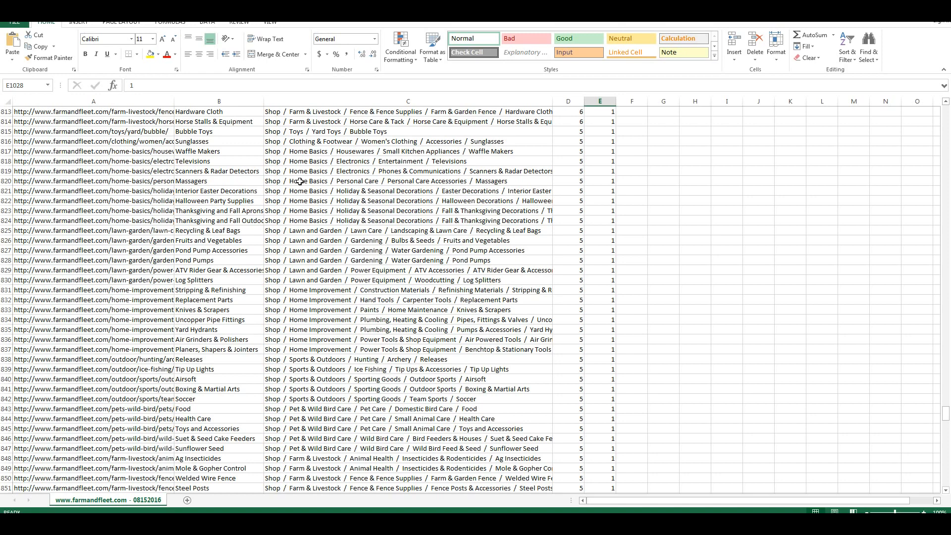
- Examine the items and ta pages values of the first category, Passenger & Touring Tires
key(ctrl+Home)
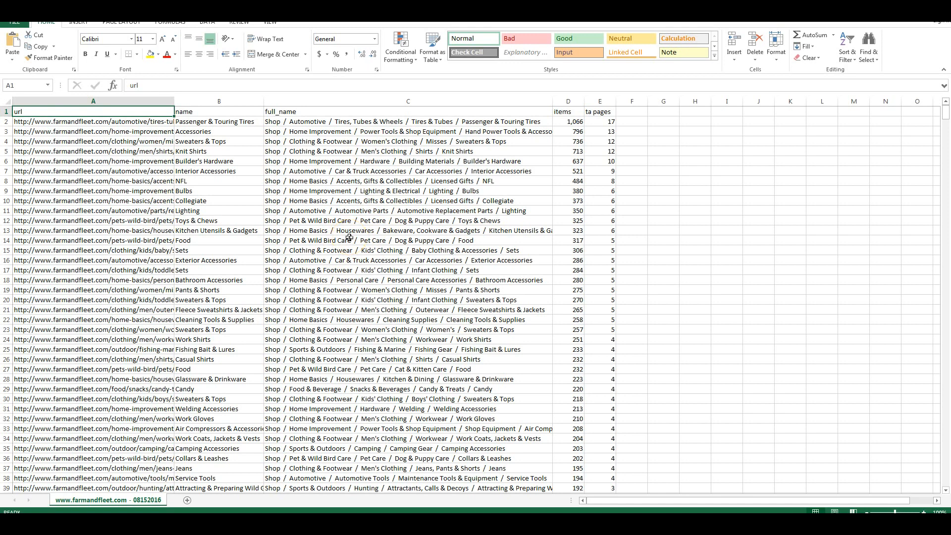
click(571, 124)
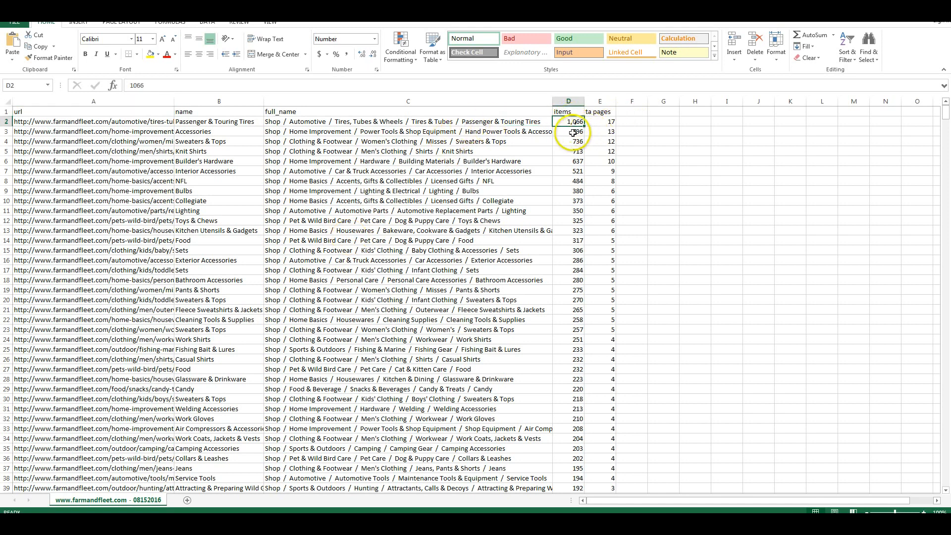
click(603, 121)
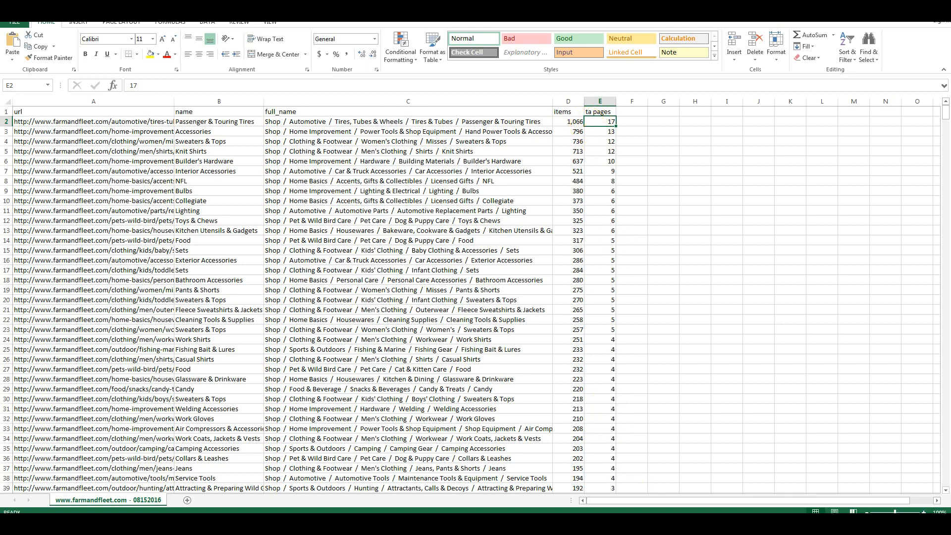
key(alt+Tab)
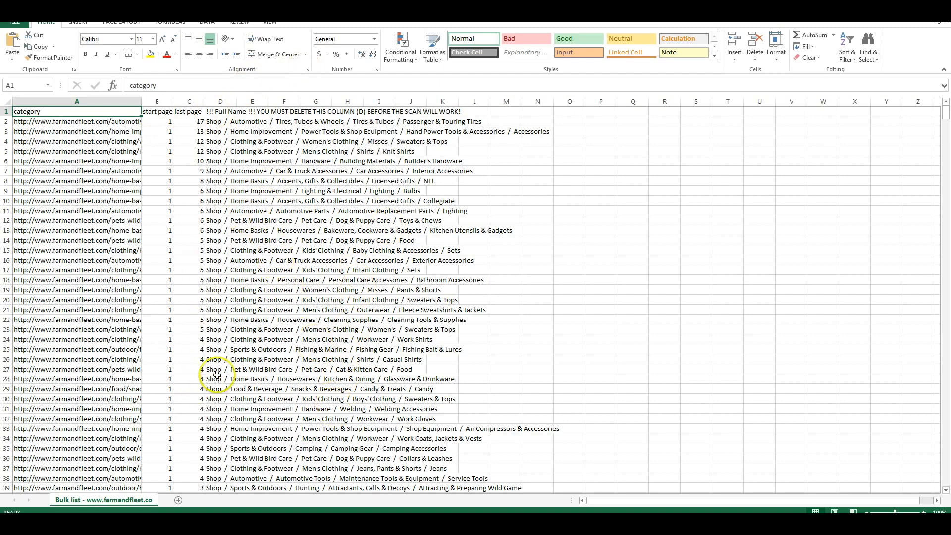
double_click(142, 103)
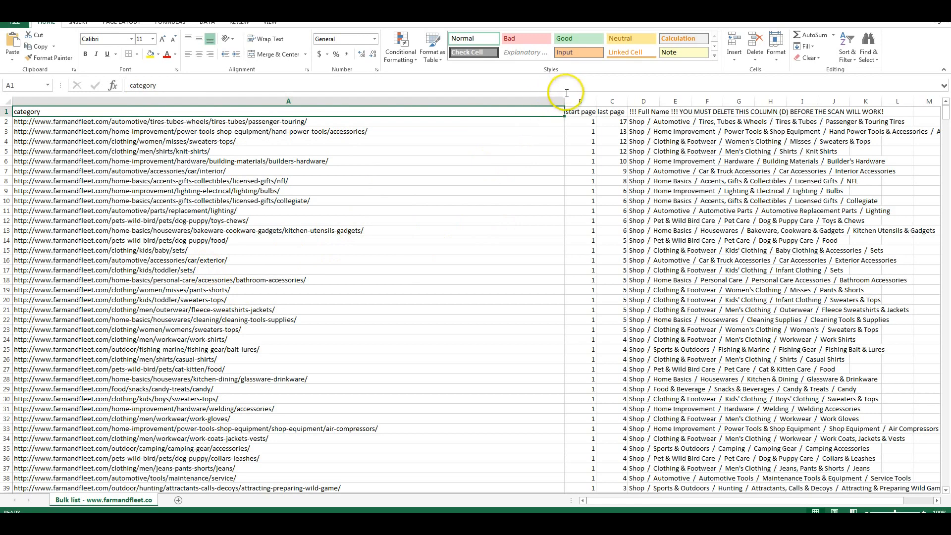
drag(565, 98, 242, 105)
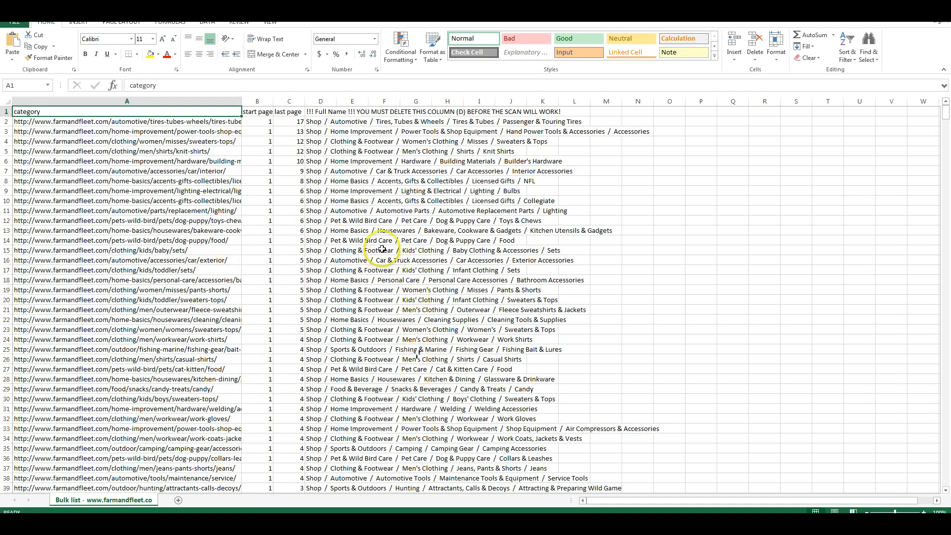
- Select a long block of category rows in the bulk list, starting at row 17 and running downward, and delete it
click(6, 270)
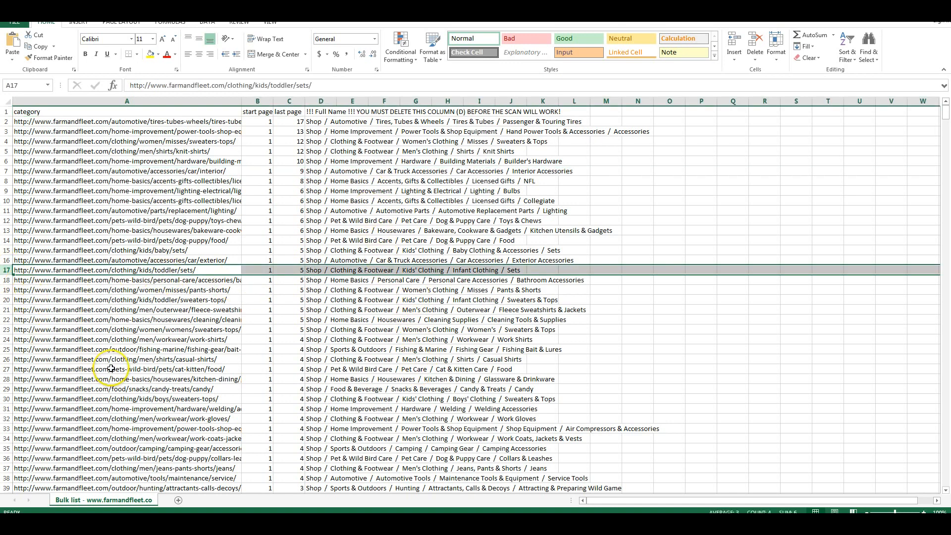
key(shift+Page_Down)
key(shift+Page_Down)
key(shift+Page_Down)
key(shift+Page_Down)
key(shift+Page_Down)
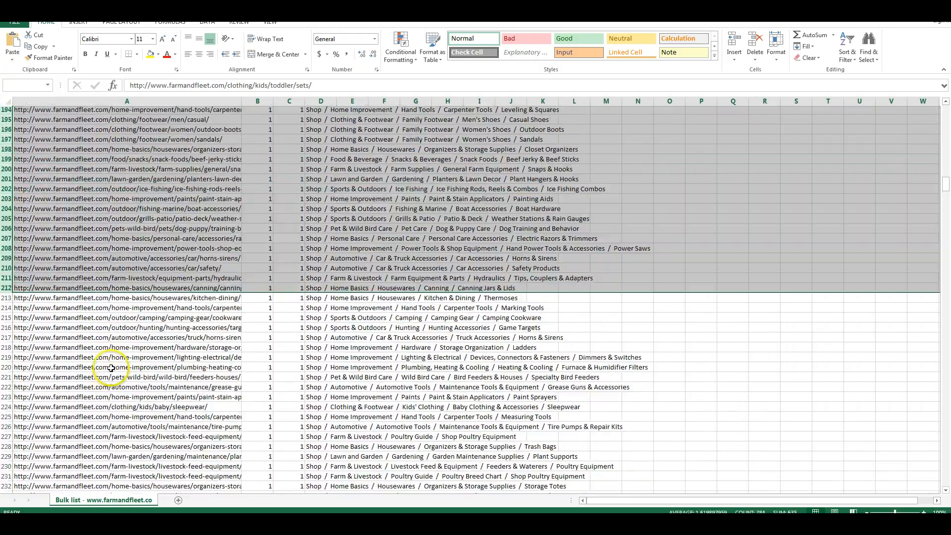
key(shift+Page_Down)
key(shift+Page_Down)
key(shift+Page_Down)
key(shift+Page_Down)
key(shift+Page_Down)
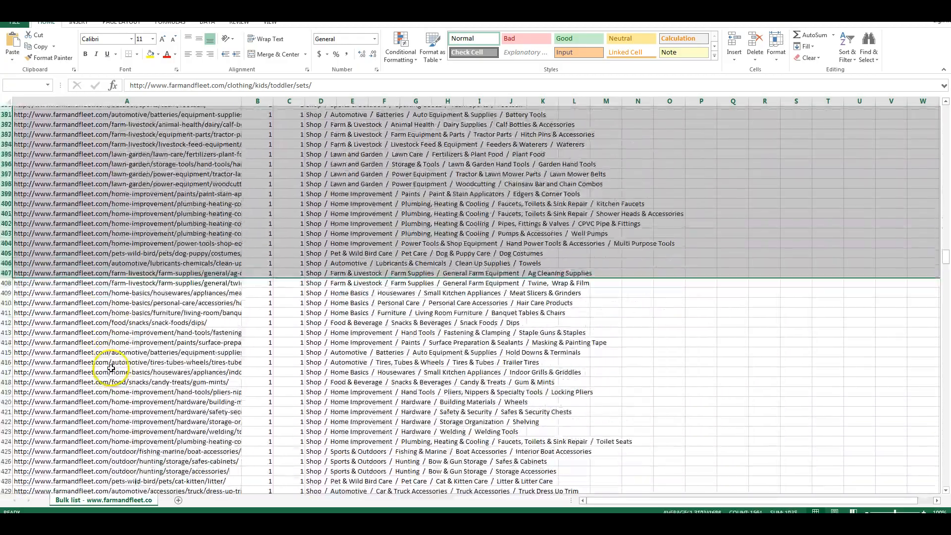
key(shift+Page_Down)
key(shift+Page_Down)
key(shift+Page_Down)
key(shift+Page_Down)
key(shift+Page_Down)
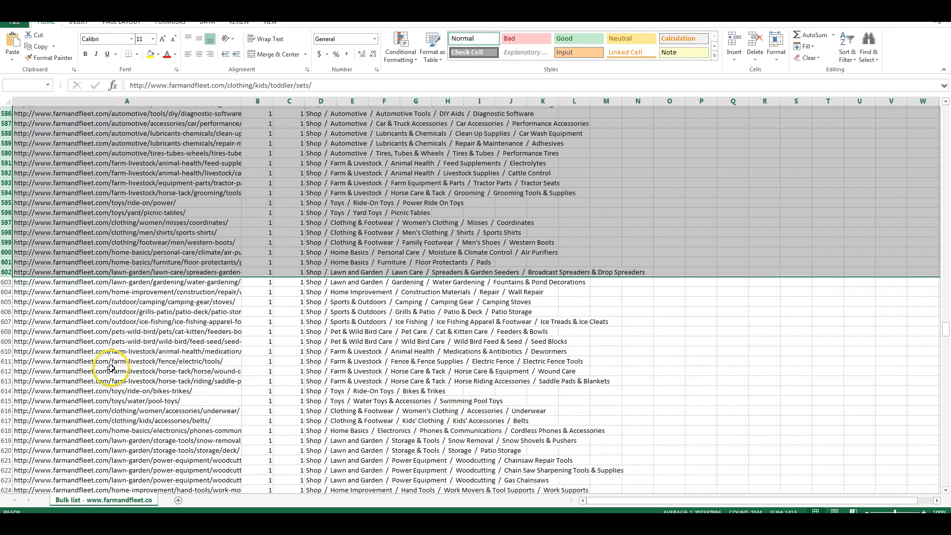
key(shift+Page_Down)
key(shift+Page_Down)
key(shift+Page_Down)
key(shift+Page_Down)
key(shift+Page_Down)
key(shift+Page_Down)
key(shift+Page_Down)
key(shift+Page_Down)
key(shift+Page_Down)
key(shift+Page_Down)
key(shift+Page_Down)
key(shift+Page_Down)
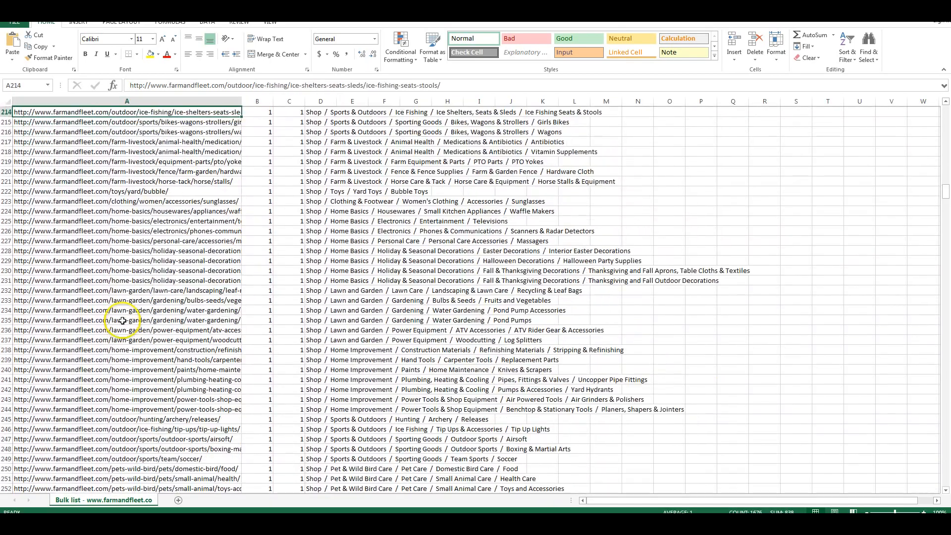
- Locate the last filled category row of the shortened bulk list
key(Page_Up)
key(Page_Up)
key(Page_Up)
key(Page_Up)
key(Page_Up)
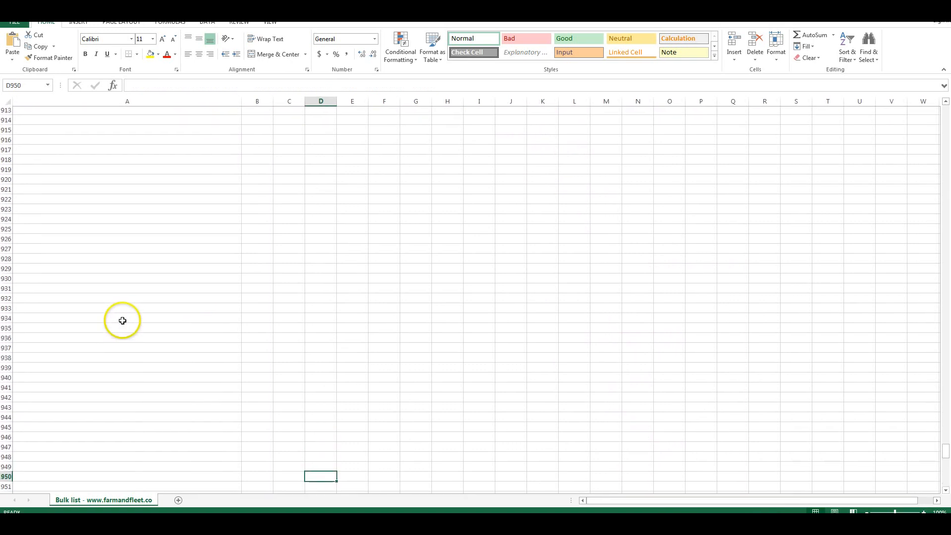
key(Page_Up)
key(Page_Up)
key(Page_Up)
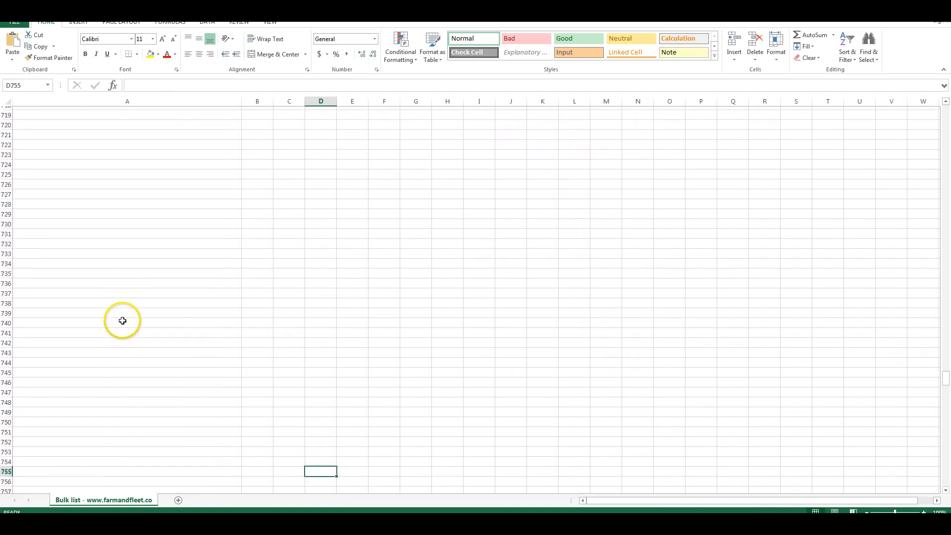
key(Home)
key(Page_Up)
key(Page_Up)
key(Page_Up)
key(Page_Up)
key(Page_Up)
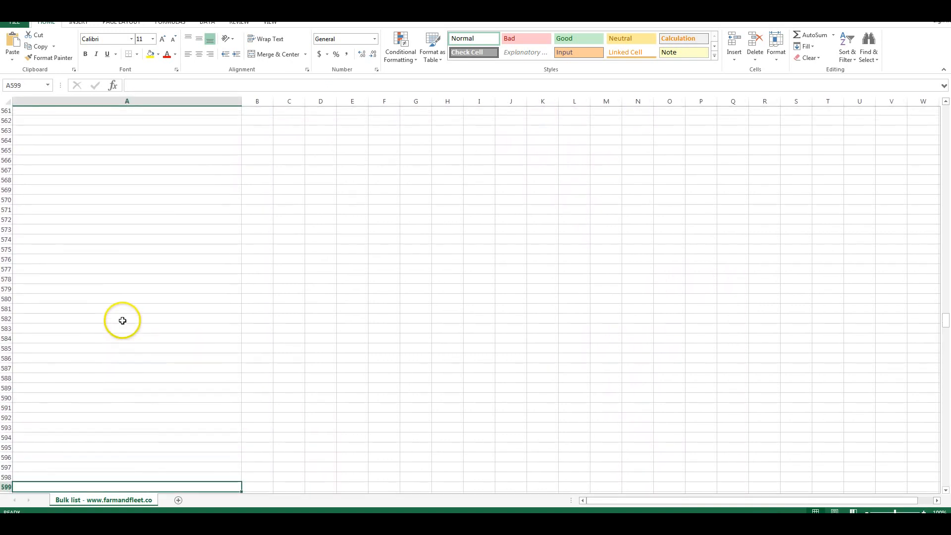
key(Page_Up)
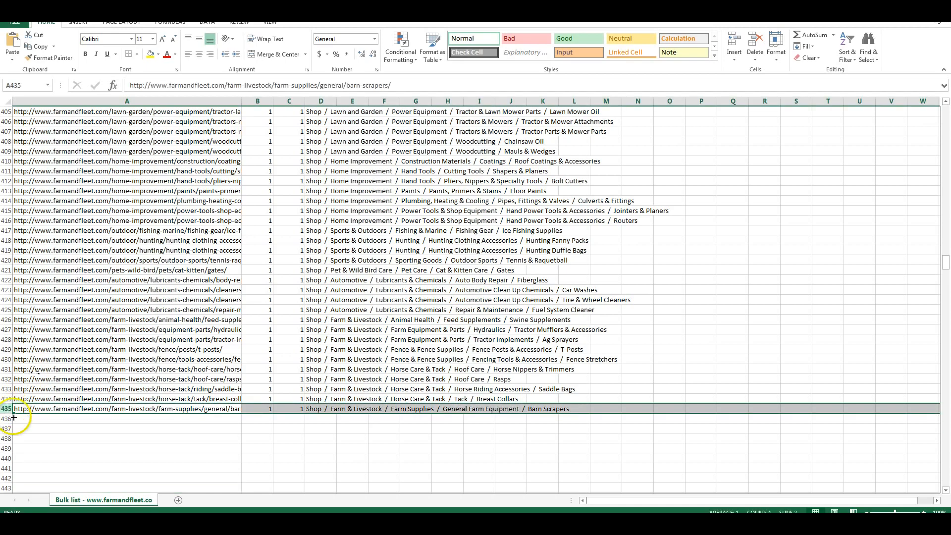
drag(12, 416, 6, 342)
scroll(8, 330, up, 2)
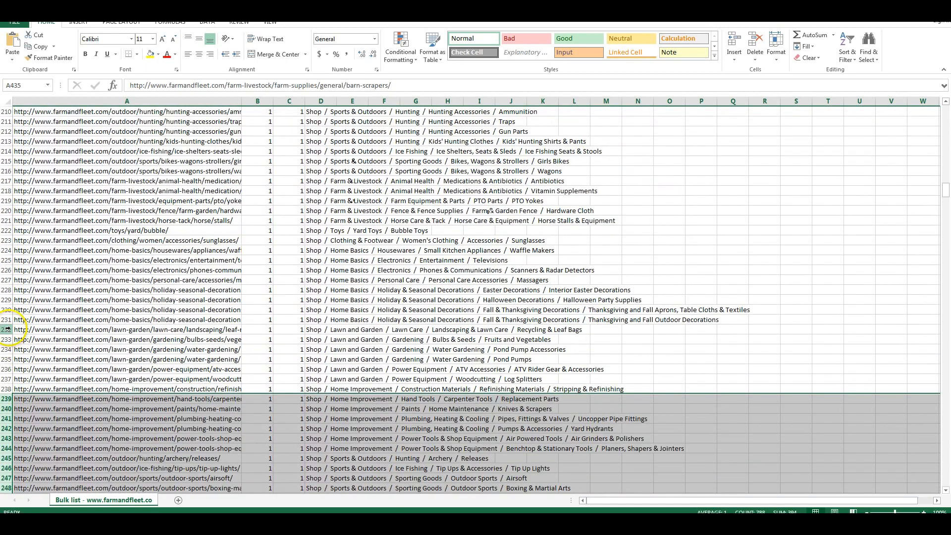
right_click(8, 330)
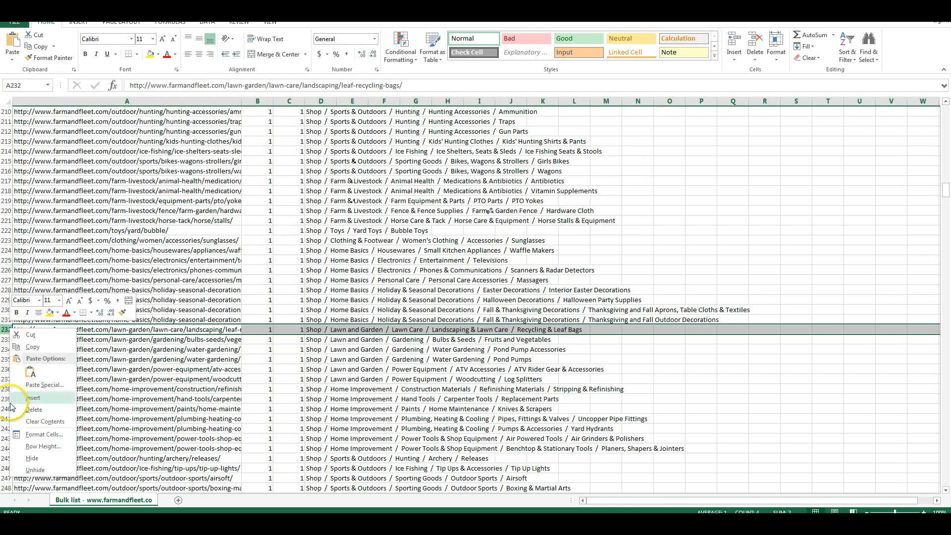
key(Escape)
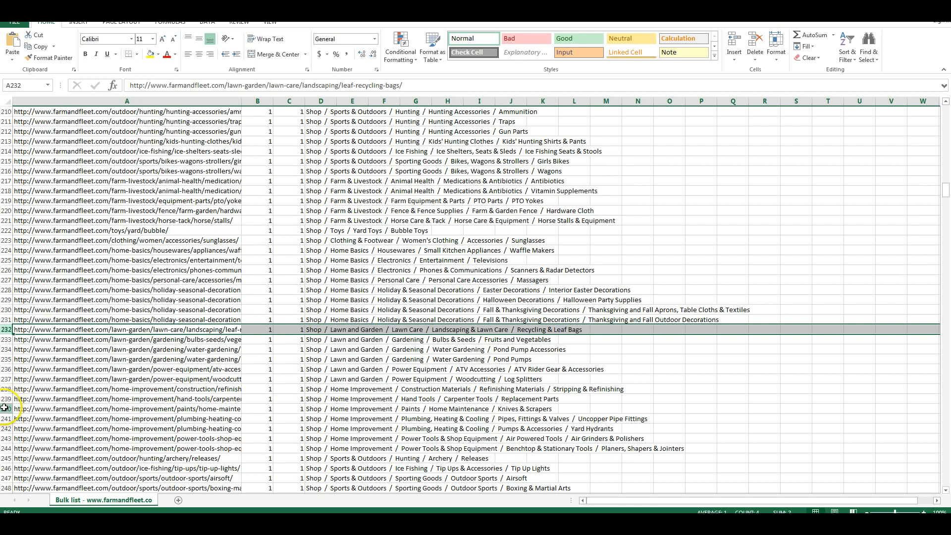
- Select the block of category rows from row 240 downward in the bulk list and clear it, returning to the list's start
click(6, 409)
key(shift+Down)
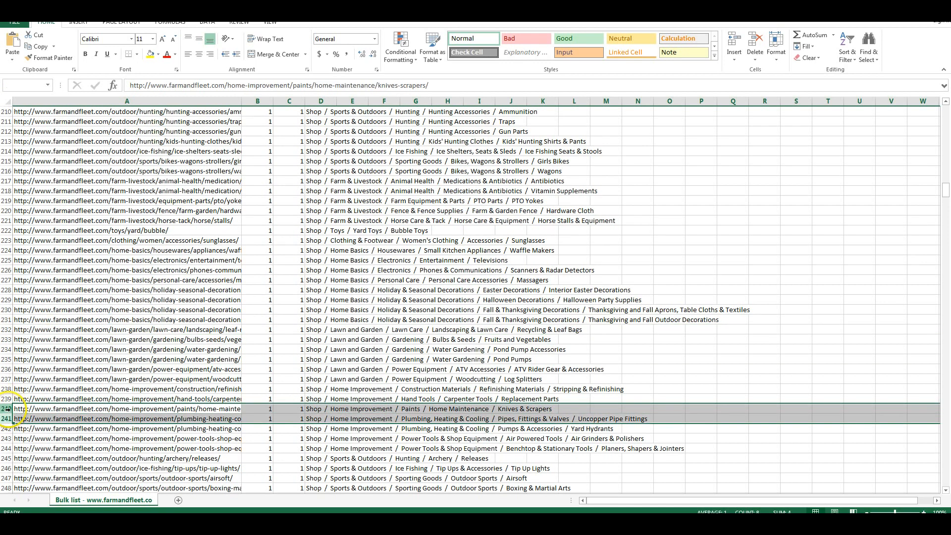
key(shift+Page_Down)
key(shift+Page_Down)
key(shift+Page_Down)
key(shift+Page_Down)
key(shift+Page_Down)
key(shift+Page_Down)
key(shift+Page_Down)
key(shift+Page_Down)
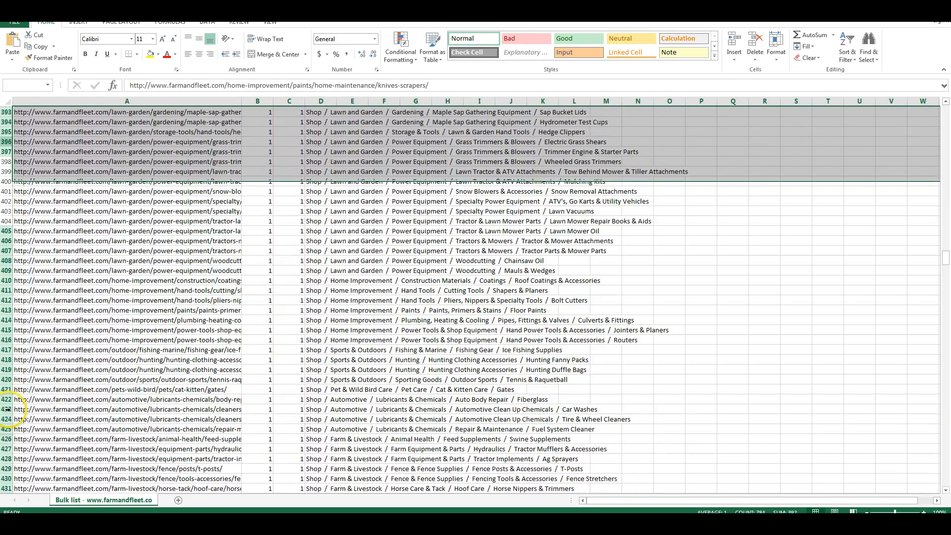
key(Delete)
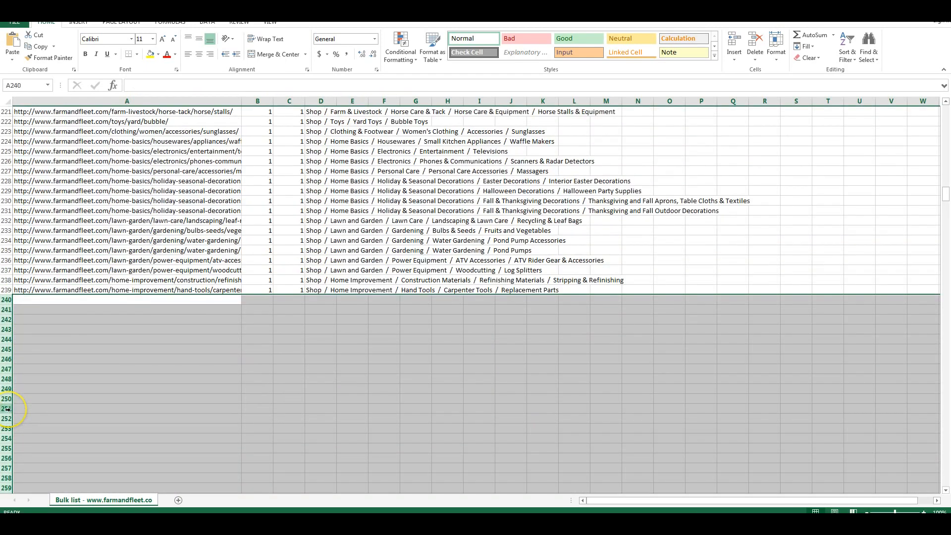
key(ctrl+Home)
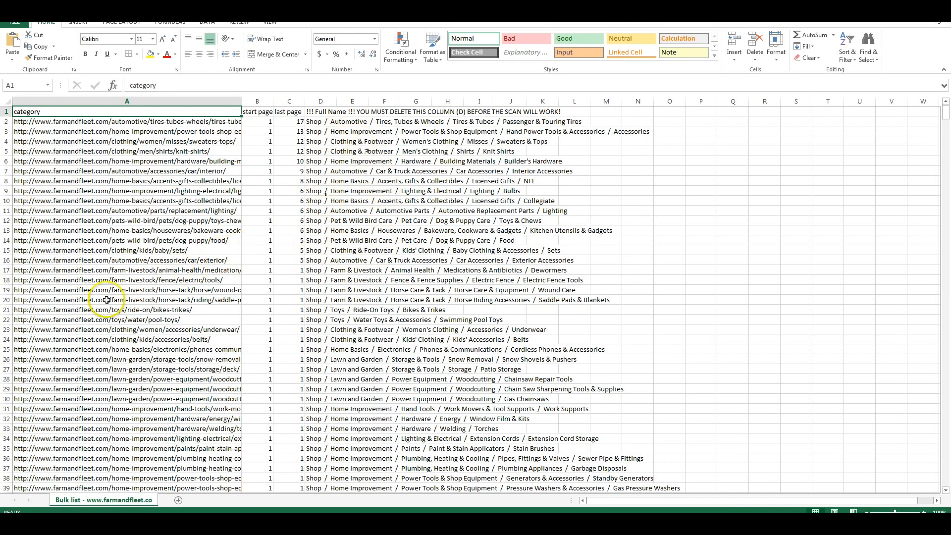
scroll(154, 379, down, 5)
scroll(159, 376, up, 5)
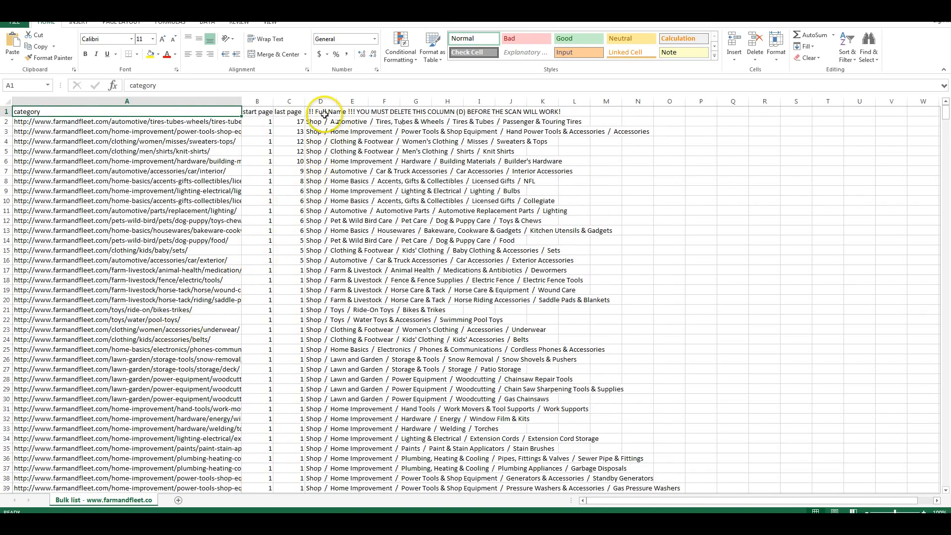
click(326, 103)
right_click(325, 103)
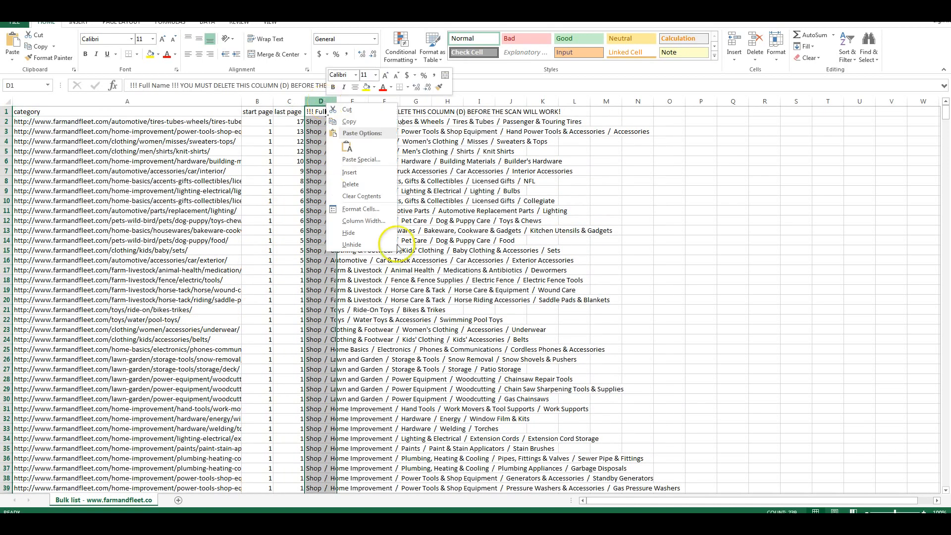
click(764, 179)
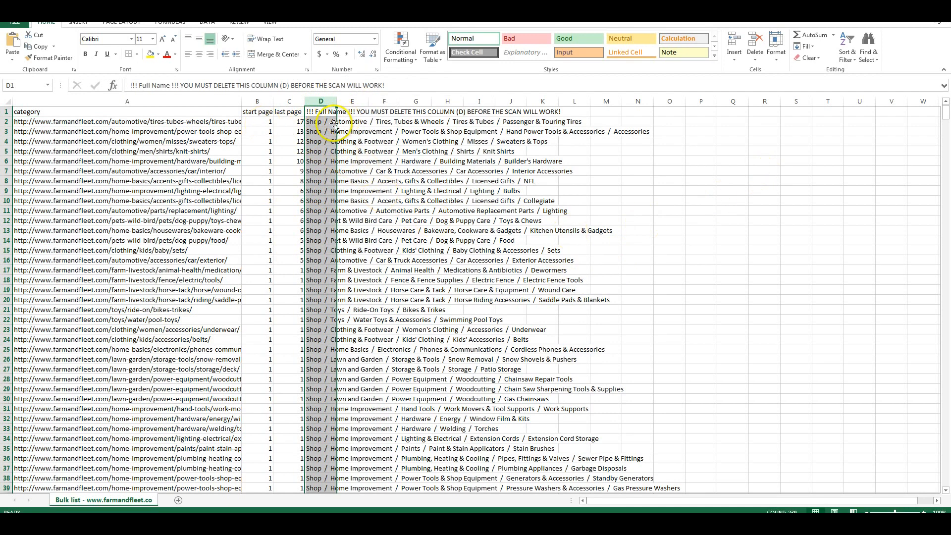
click(321, 112)
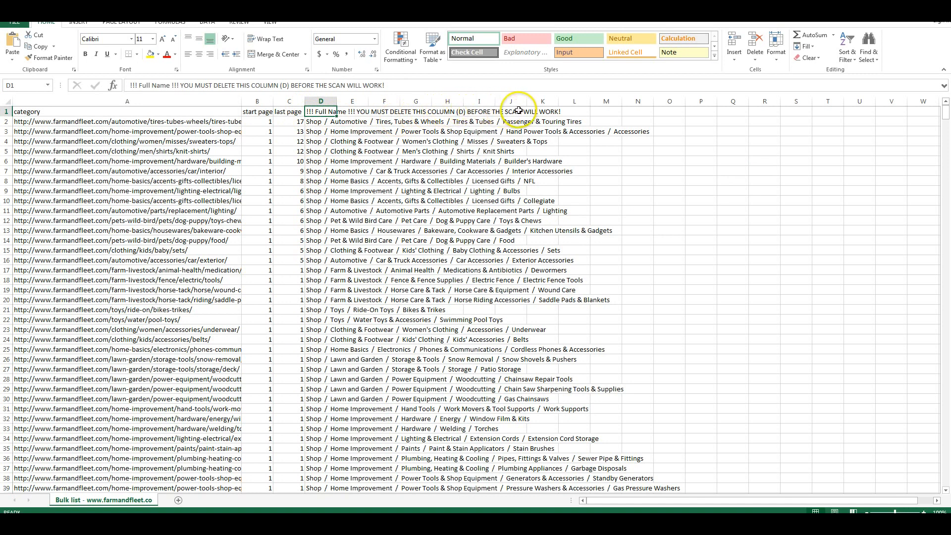
- Delete the Full Name column (column D) so only category, start page and last page are kept
right_click(321, 104)
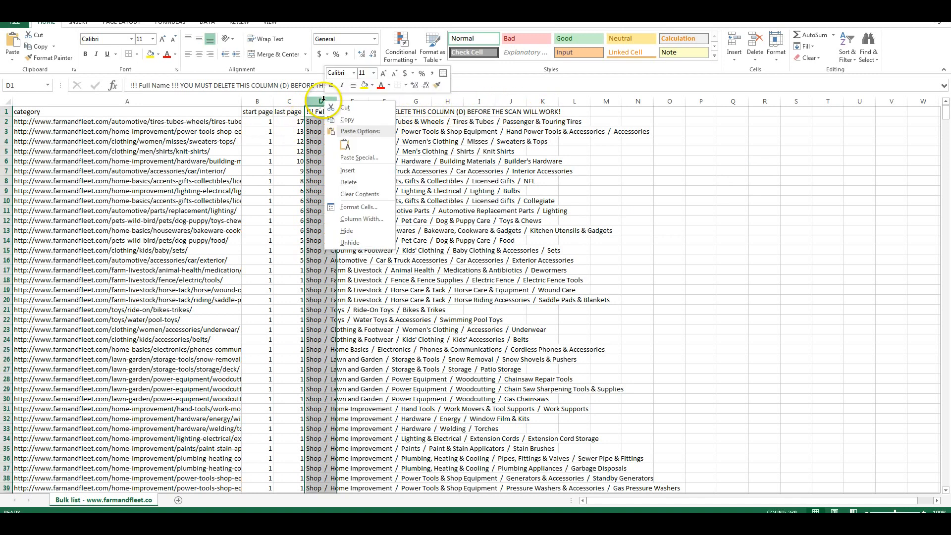
click(354, 185)
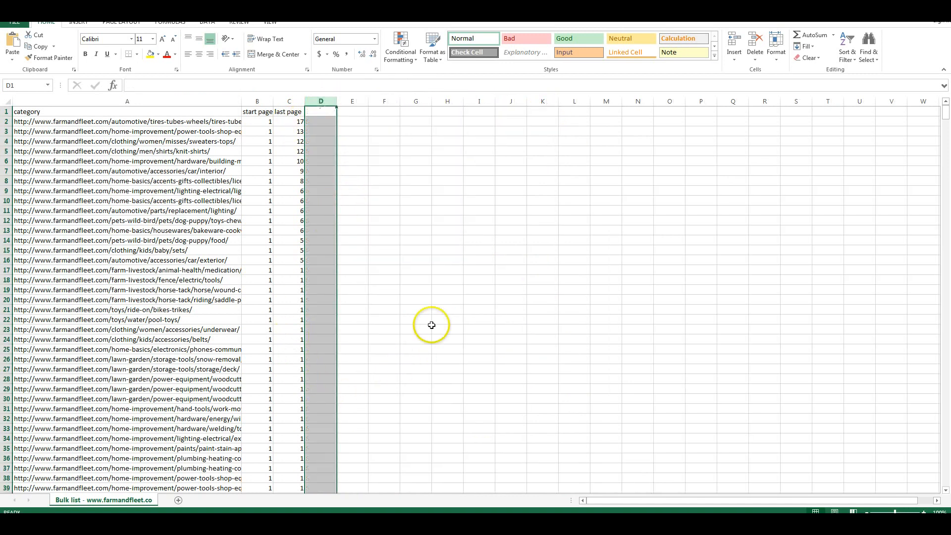
scroll(218, 353, down, 1)
scroll(217, 352, down, 5)
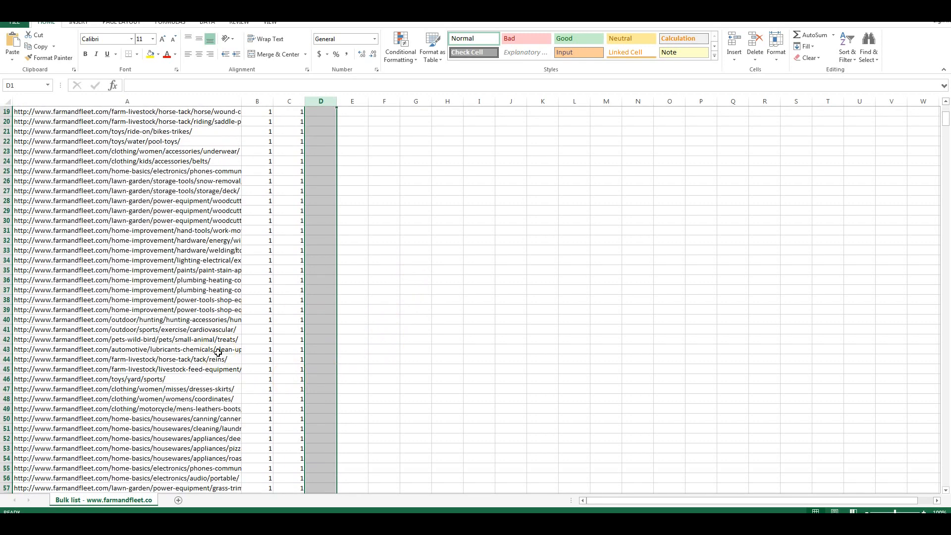
key(ctrl+Home)
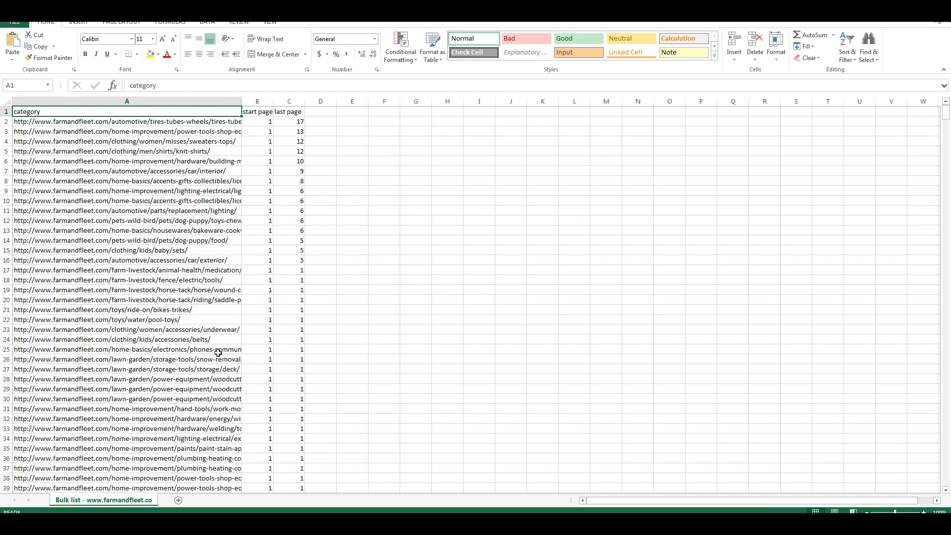
click(14, 22)
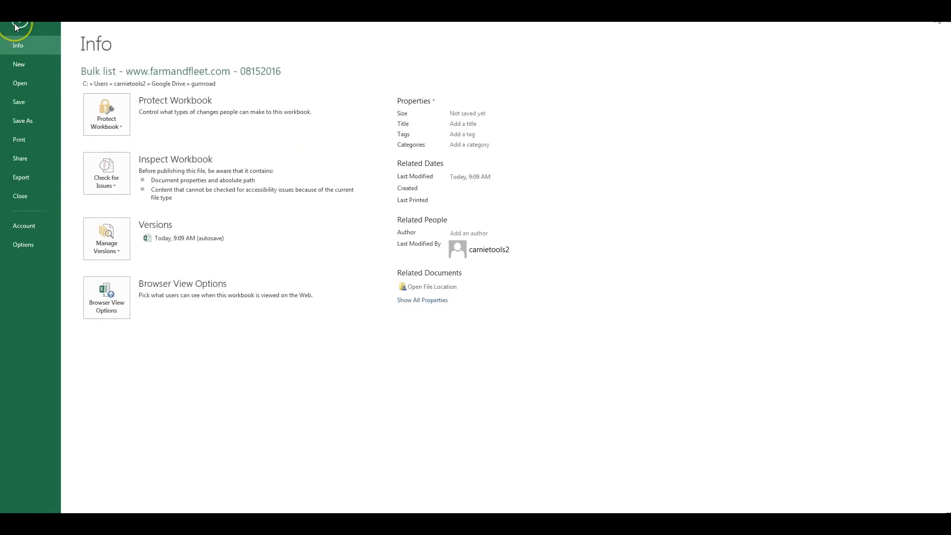
click(22, 120)
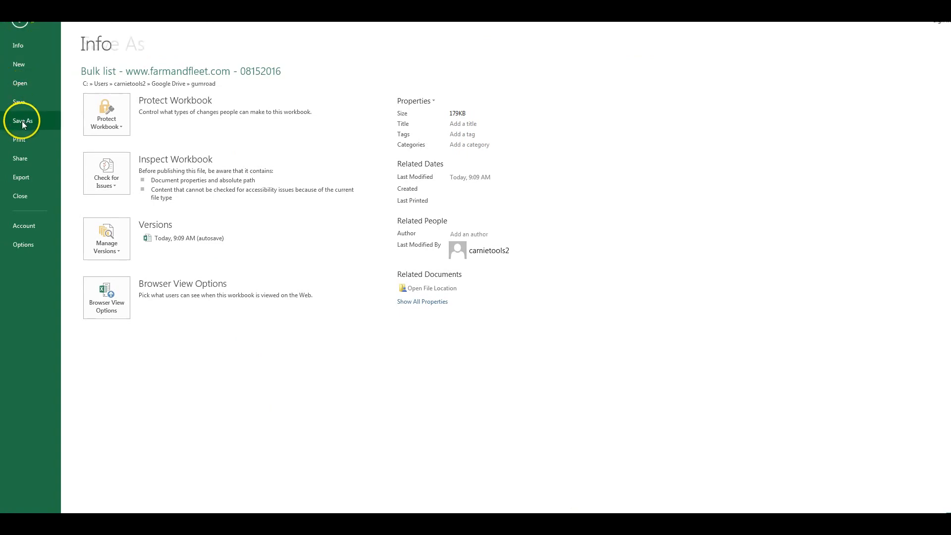
click(268, 113)
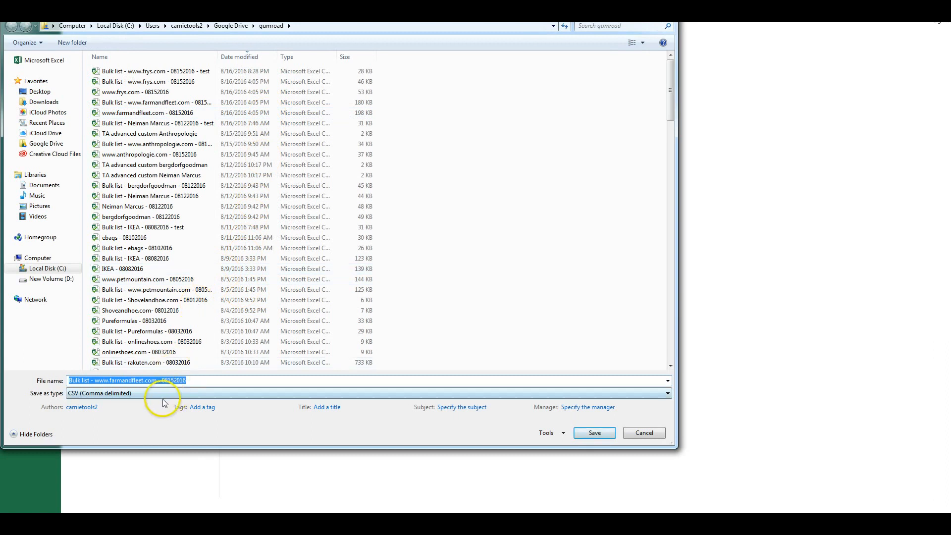
click(190, 106)
click(212, 379)
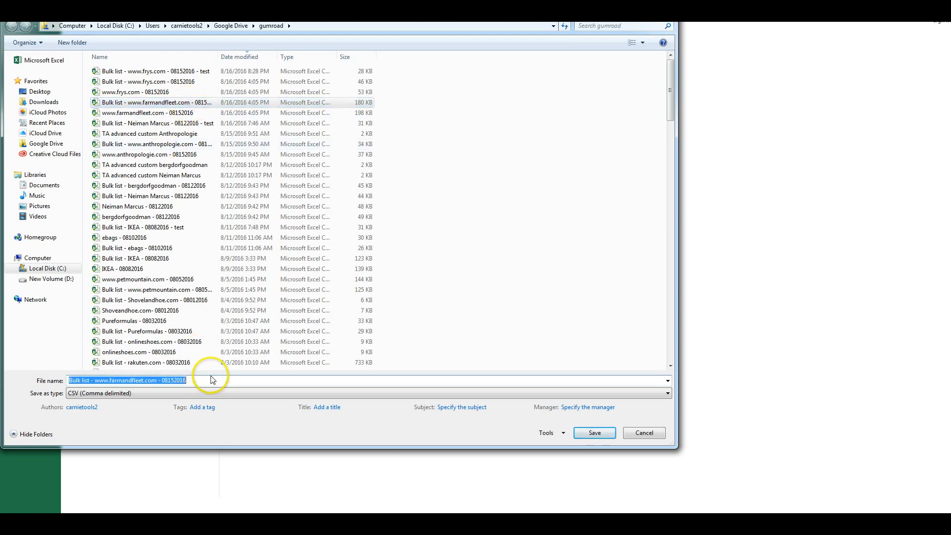
click(212, 380)
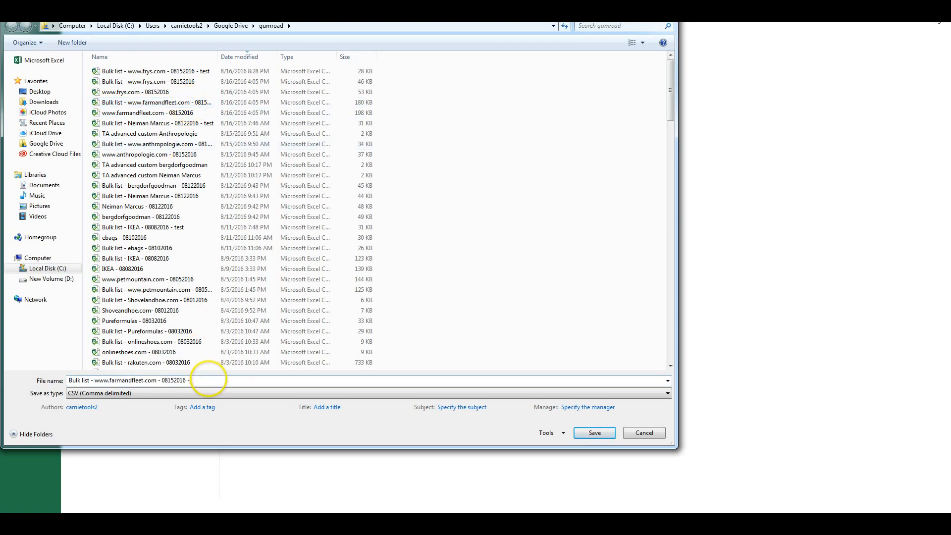
text(- test)
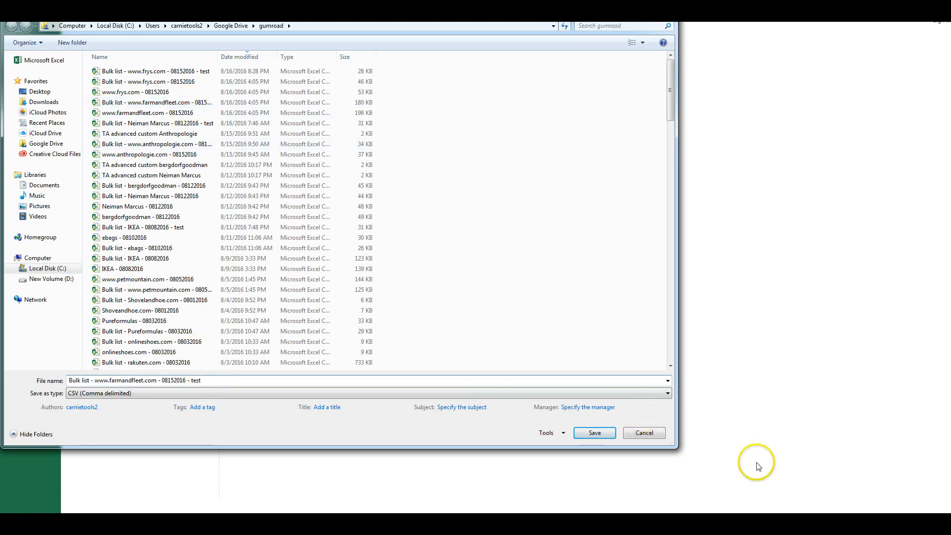
click(604, 433)
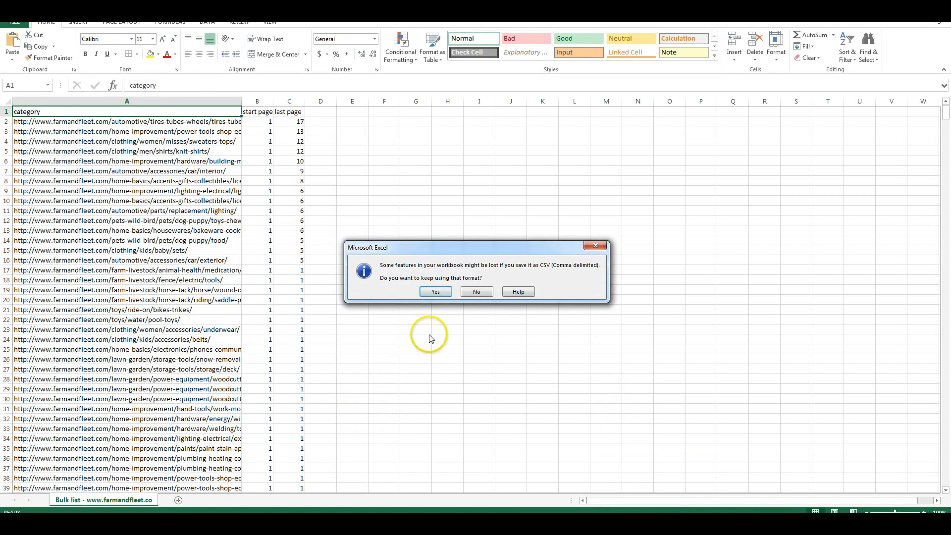
click(435, 291)
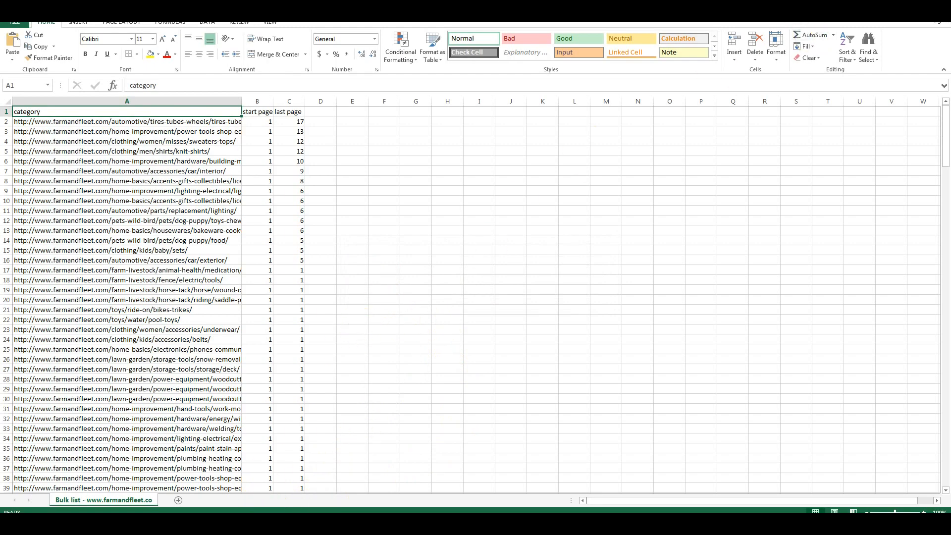
key(alt+Tab)
click(312, 112)
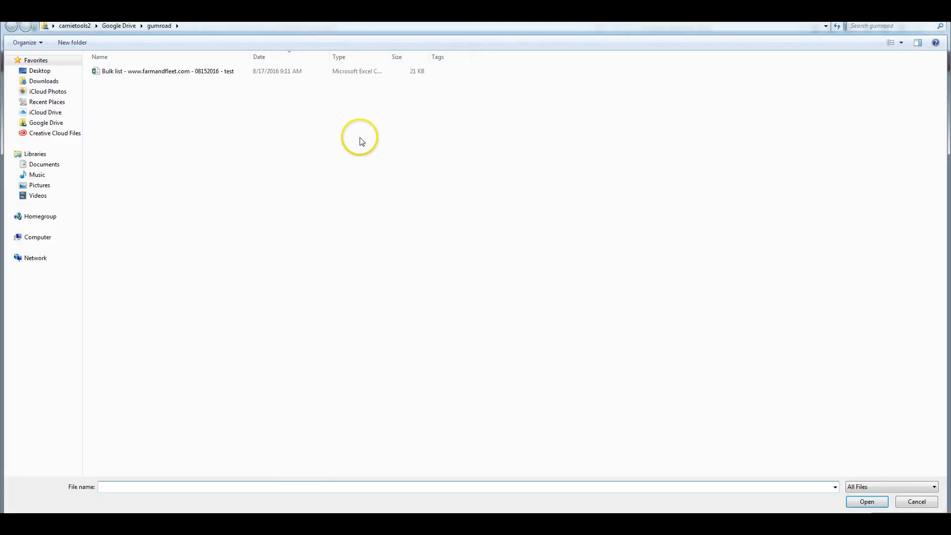
double_click(180, 72)
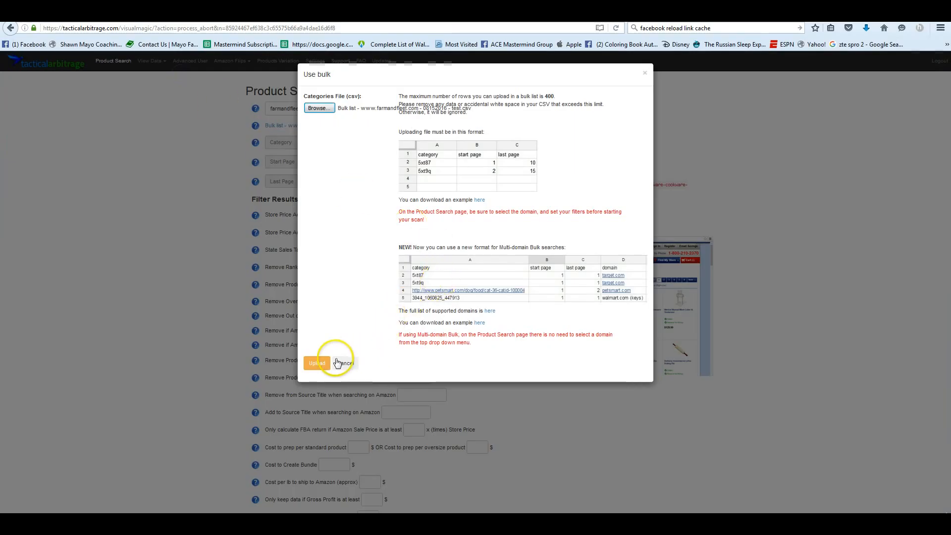
click(317, 364)
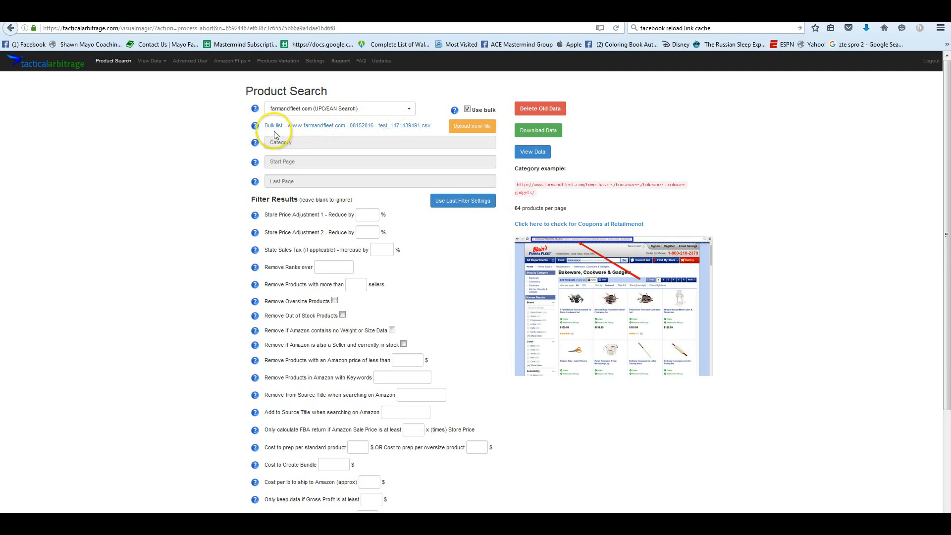
- Apply the last filter settings and start the bulk product search for farmandfleet.com
click(390, 130)
click(465, 202)
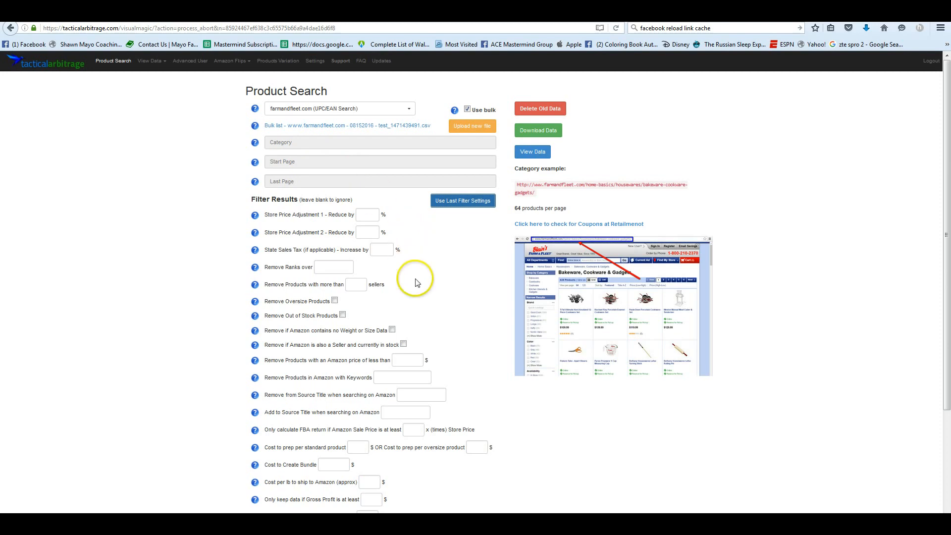
scroll(414, 276, down, 5)
click(264, 454)
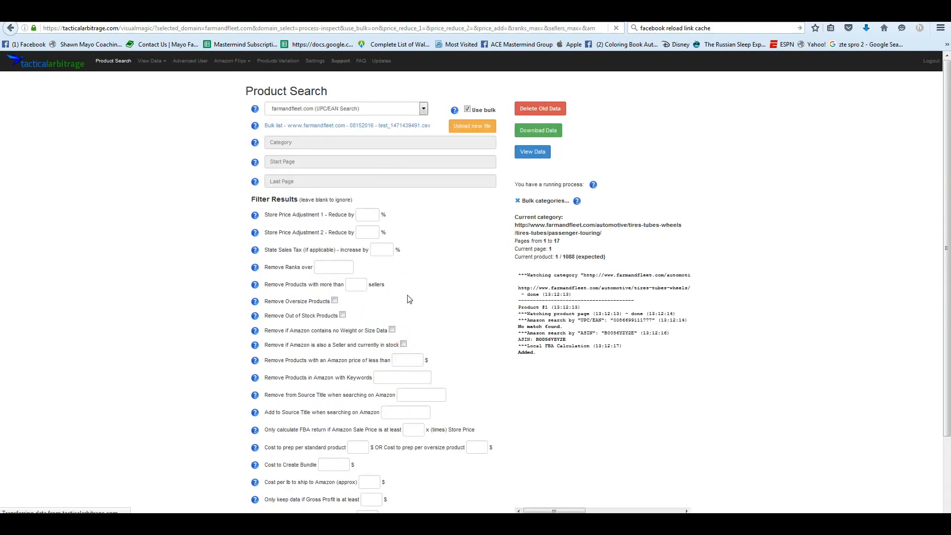
- Review the running process's bulk category list, collapse it, and examine the product scan log
click(539, 207)
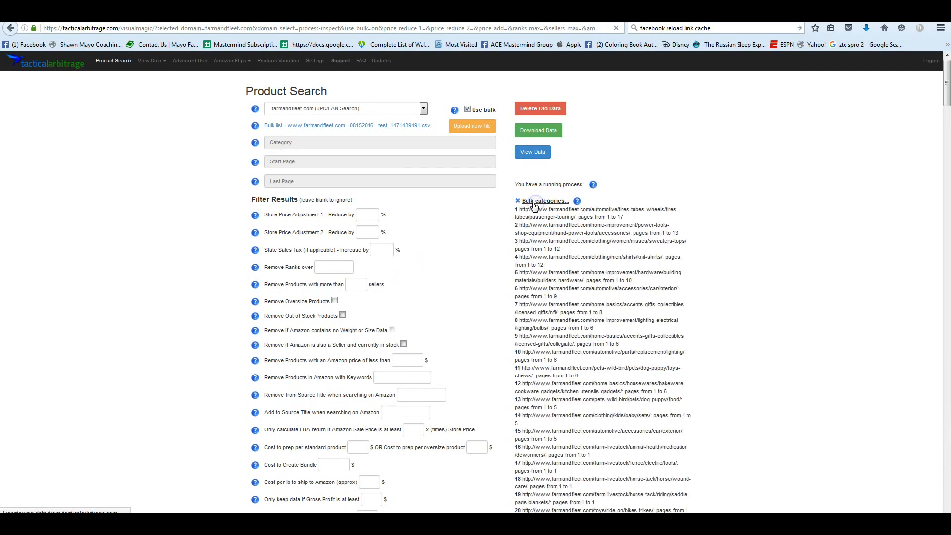
scroll(545, 218, down, 6)
scroll(546, 225, up, 5)
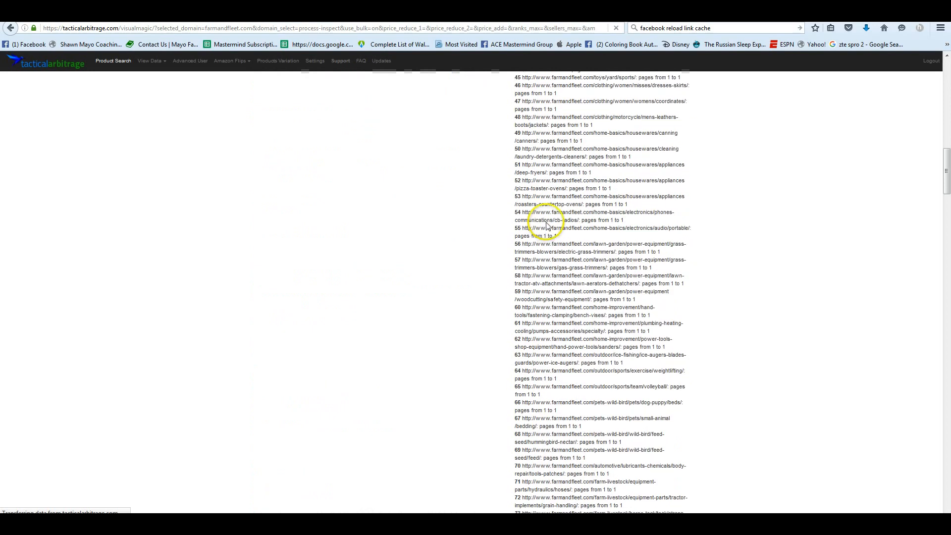
scroll(547, 223, up, 1)
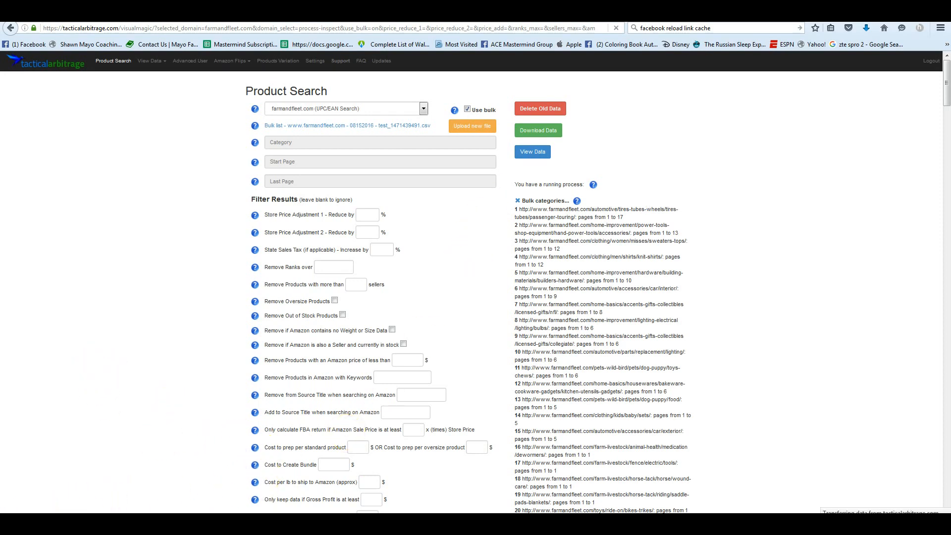
click(557, 203)
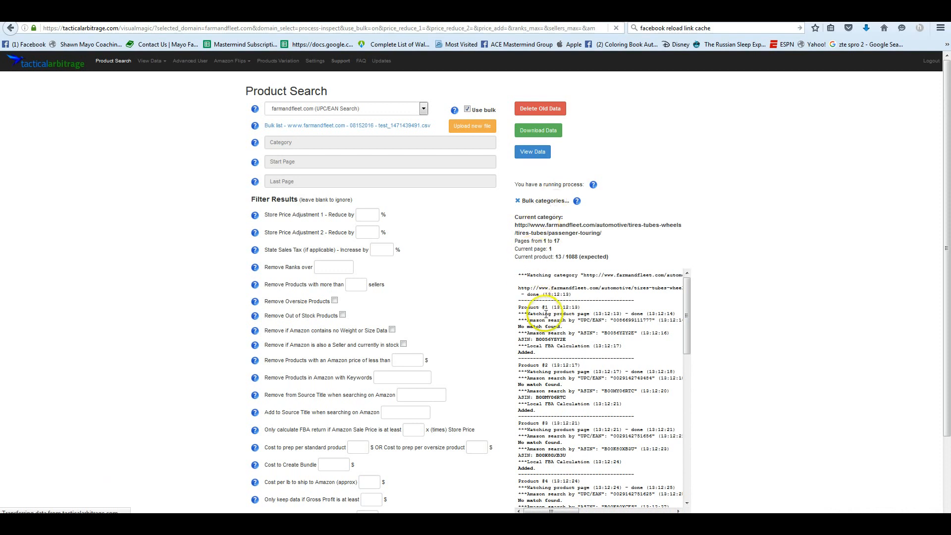
scroll(597, 326, down, 5)
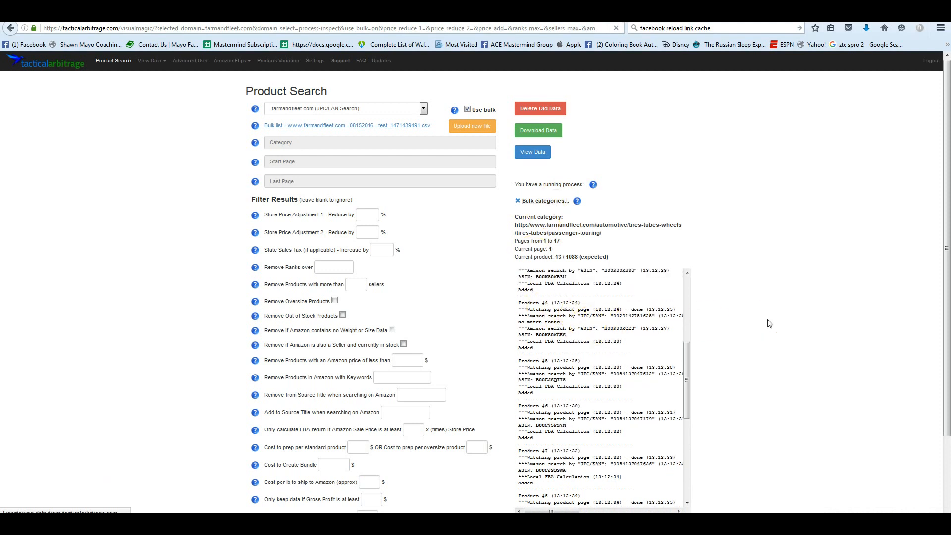